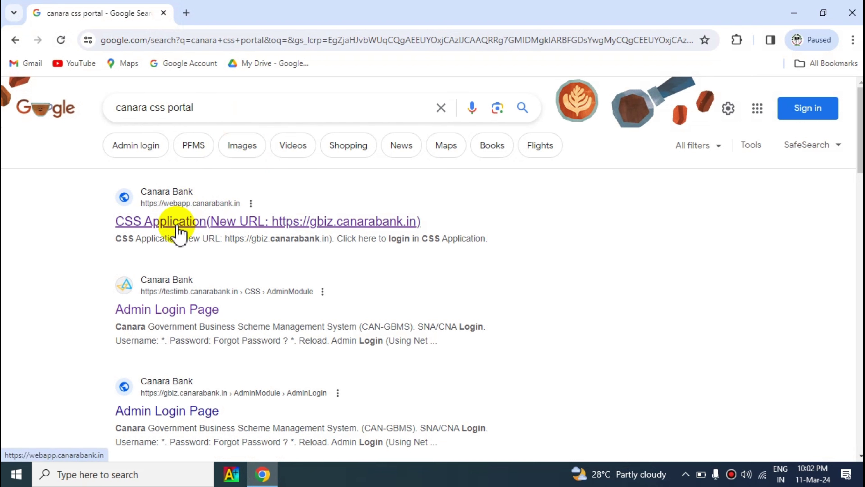
pyautogui.click(217, 223)
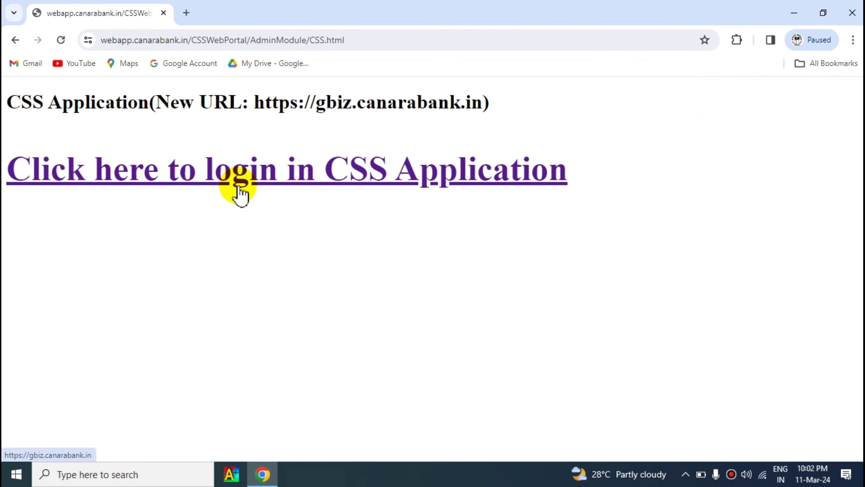
# Go to the CSS login page, zoom the browser to 80%, and choose Admin Login via Net Banking
pyautogui.click(270, 182)
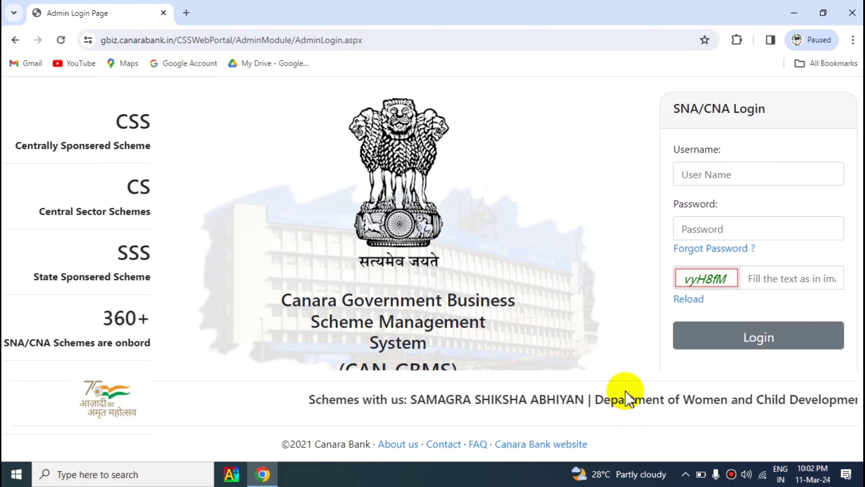
pyautogui.click(853, 39)
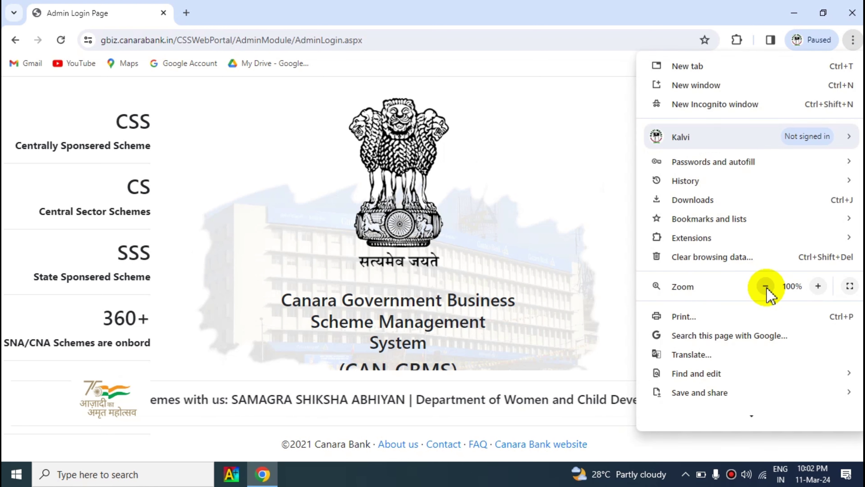
pyautogui.click(767, 287)
pyautogui.click(604, 309)
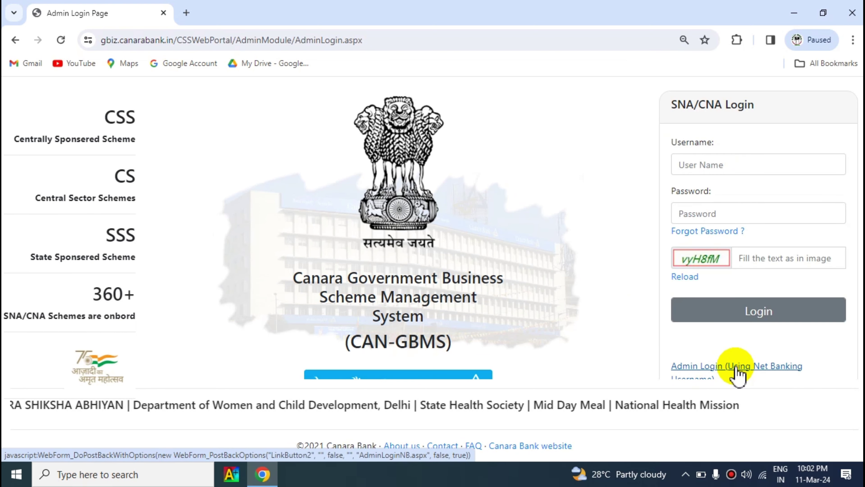
pyautogui.click(853, 40)
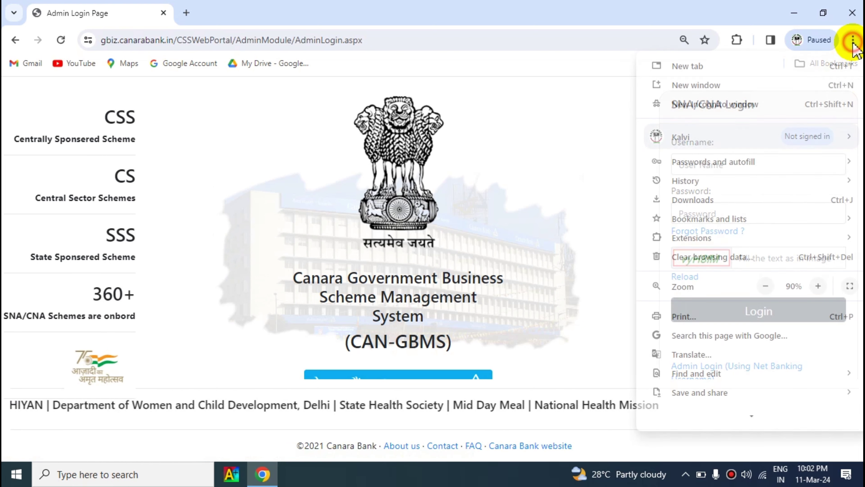
pyautogui.click(763, 288)
pyautogui.click(575, 322)
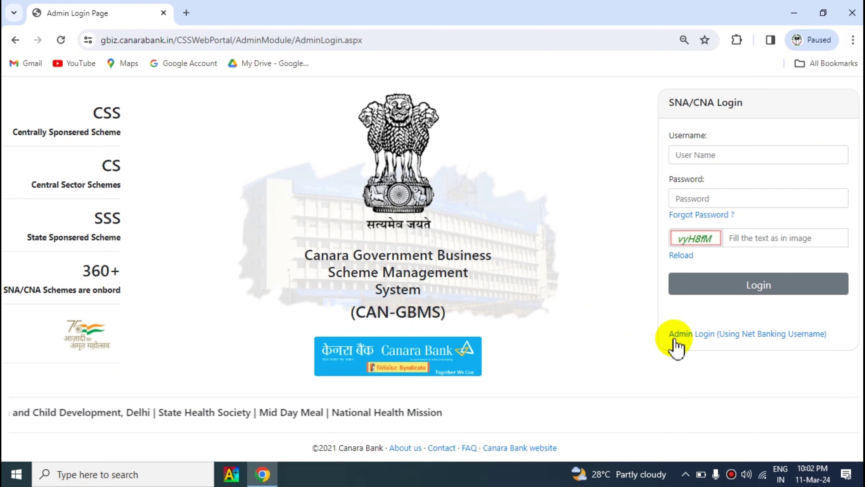
pyautogui.click(738, 336)
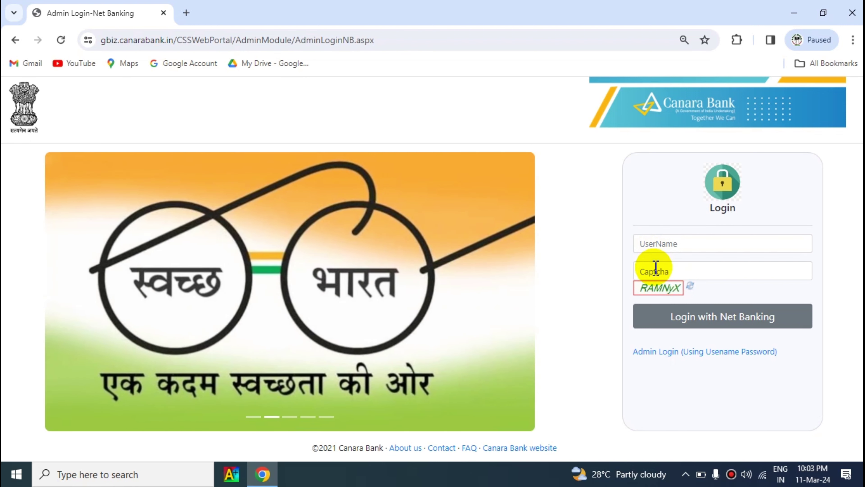
# Submit the entered admin username and captcha with 'Login with Net Banking'
pyautogui.click(719, 317)
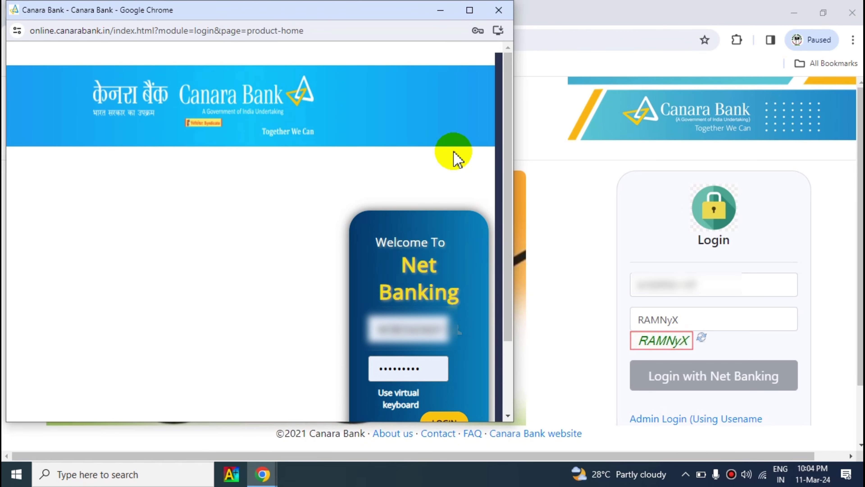
# Maximize the Net Banking sign-in window and fill in the user ID and password
pyautogui.click(470, 11)
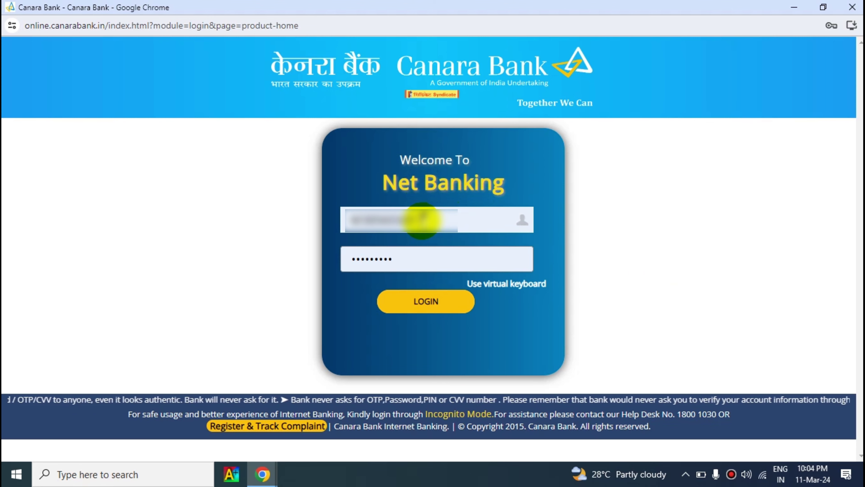
pyautogui.click(422, 220)
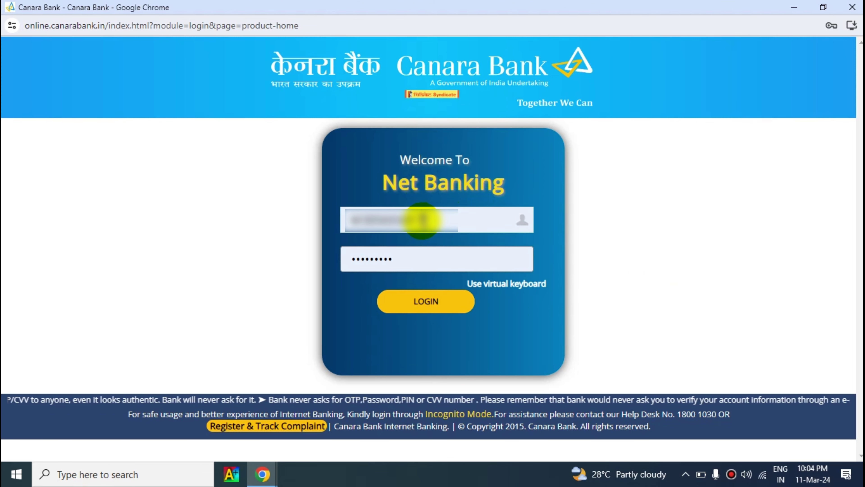
pyautogui.click(404, 260)
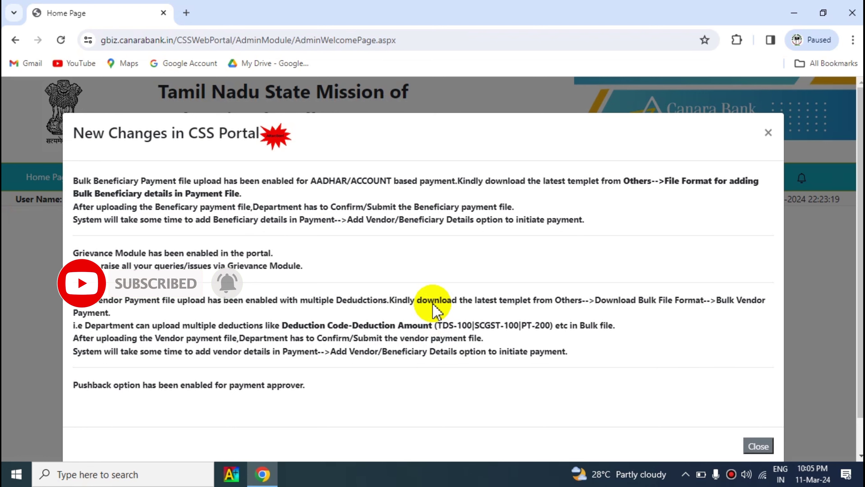
# Close the New Changes notice and go to Payment > Payment File > Initiate Payment
pyautogui.click(768, 132)
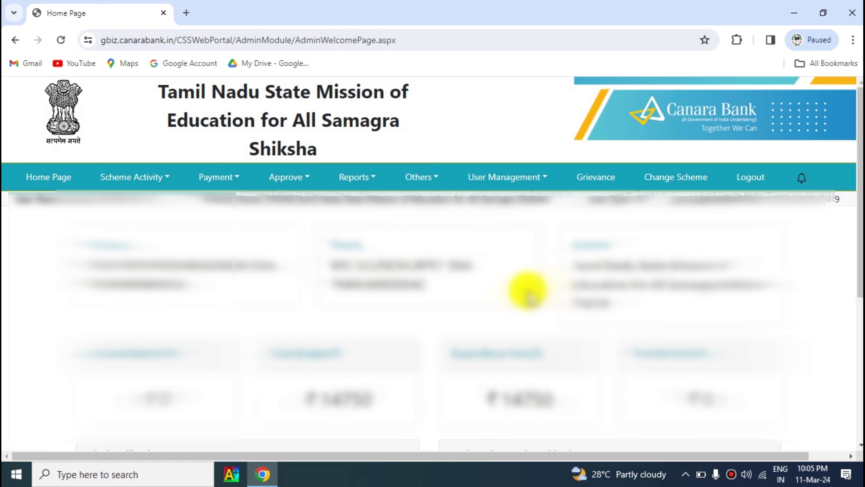
pyautogui.click(223, 184)
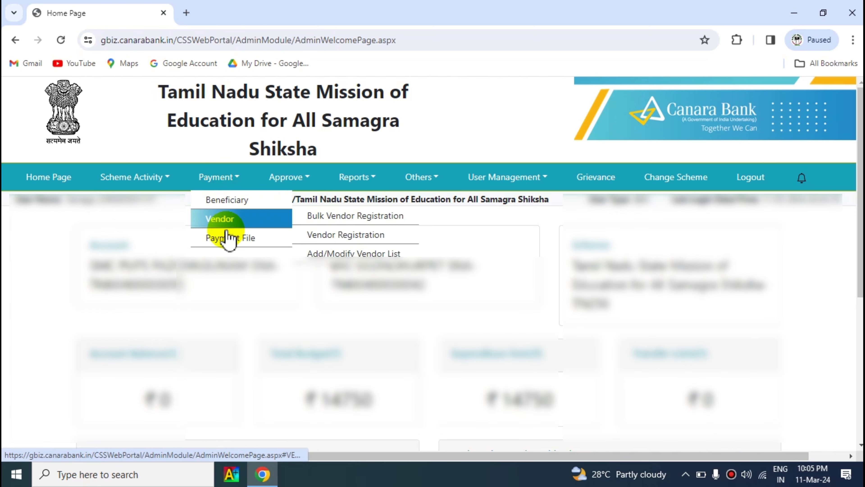
pyautogui.moveTo(228, 240)
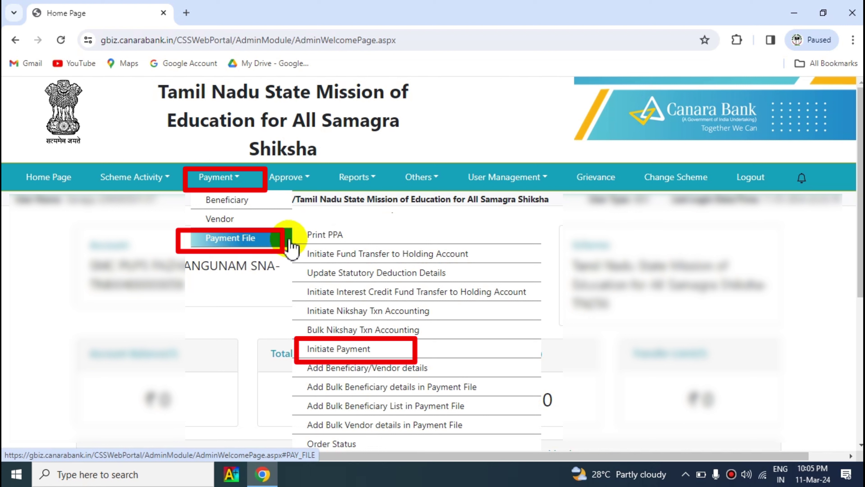
pyautogui.click(334, 351)
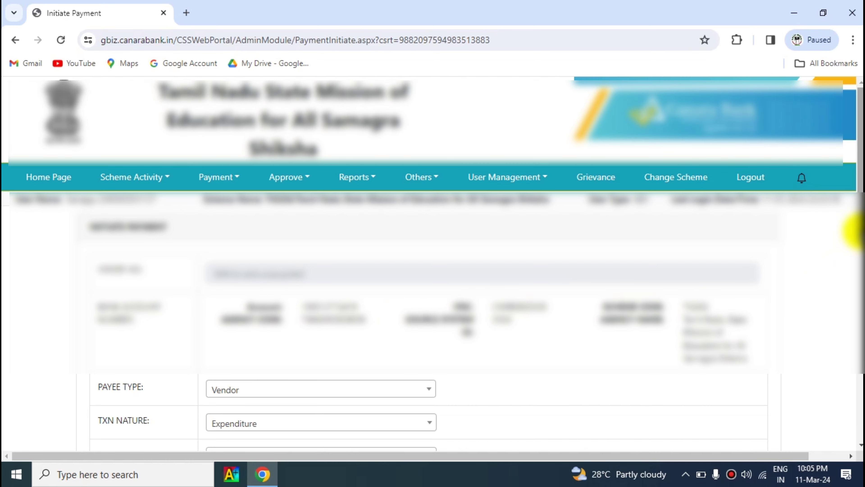
pyautogui.scroll(-1, 856, 252)
pyautogui.scroll(-5, 855, 252)
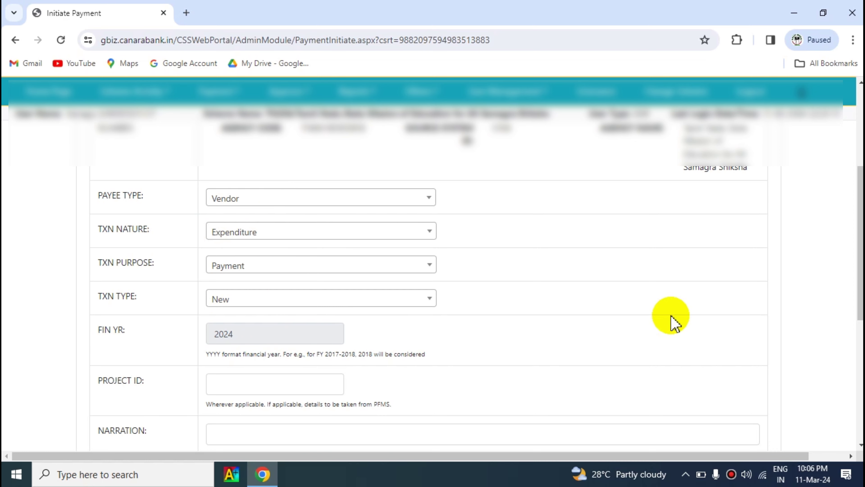
pyautogui.scroll(-4, 477, 287)
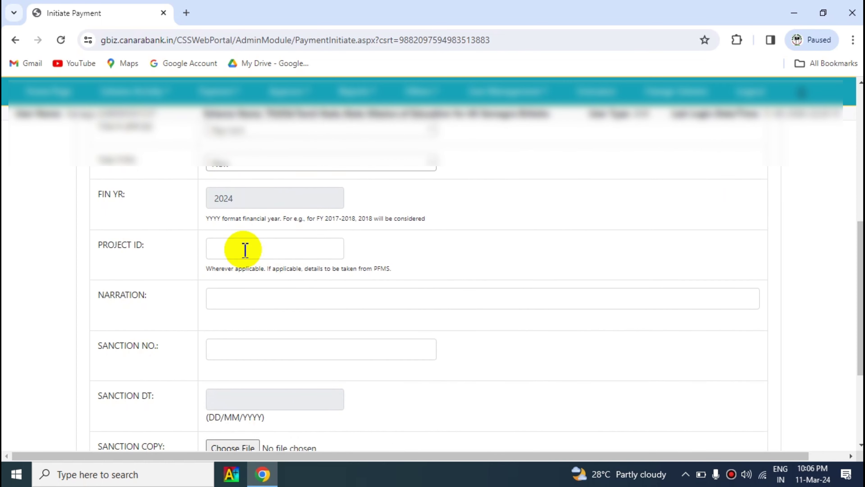
pyautogui.click(224, 301)
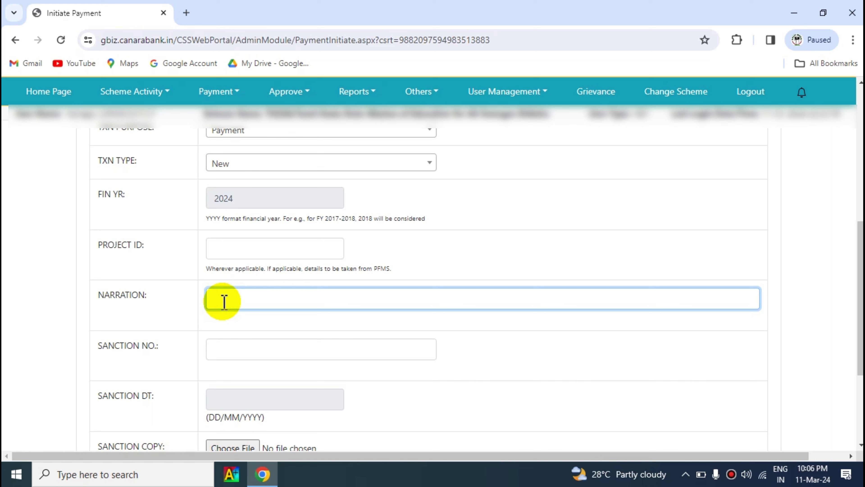
# Paste narration 'EXPENDITURE OF STUDENTS ADMISSOIN CAMPAIGN BANNER' and enter sanction number 04/SG/2024
pyautogui.write('EXPENDITURE OF STUDENTS ADMISSOIN CAMPAIGN BANNER*')
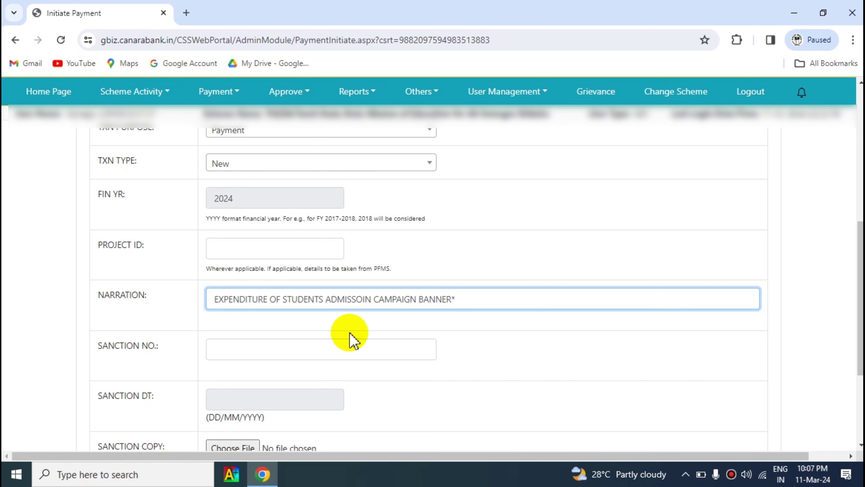
pyautogui.press('BackSpace')
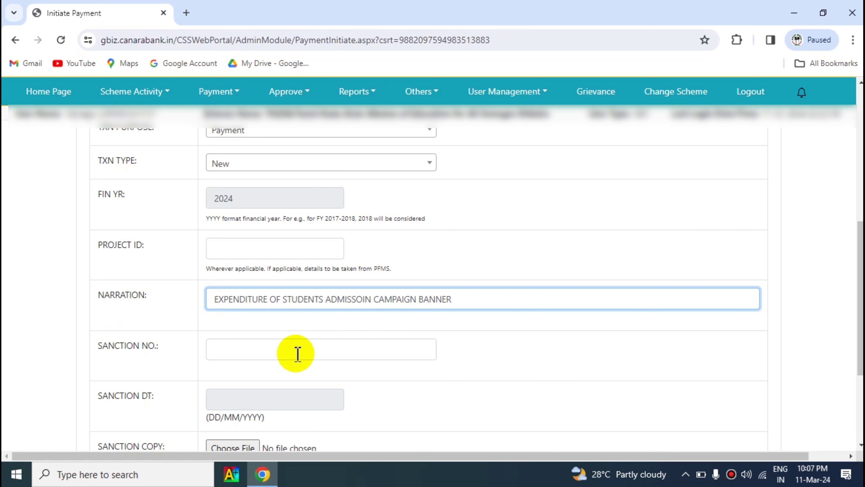
pyautogui.click(250, 353)
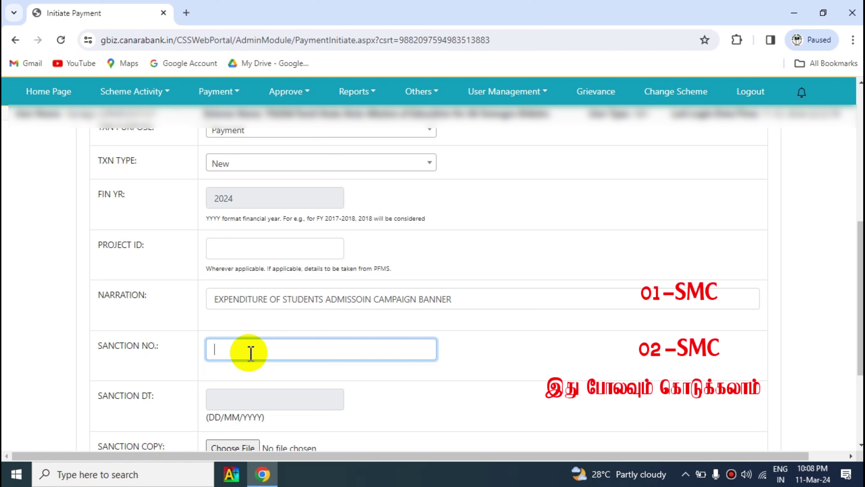
pyautogui.write('04/SG/2024')
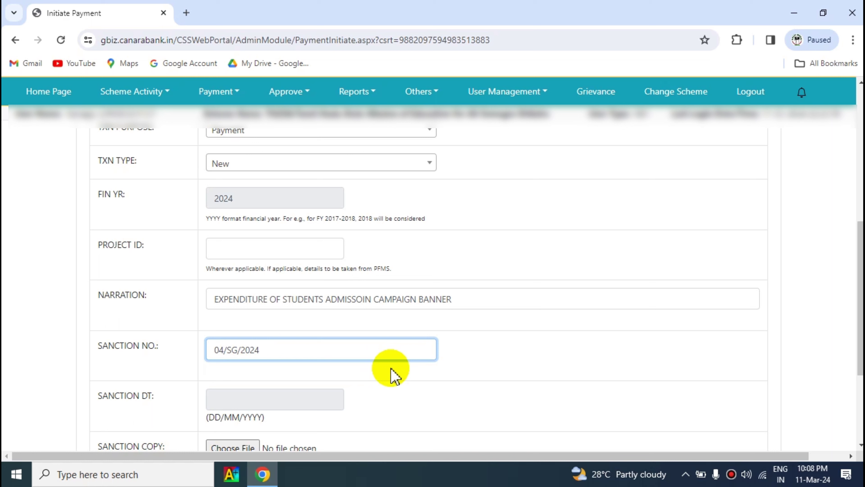
pyautogui.click(287, 397)
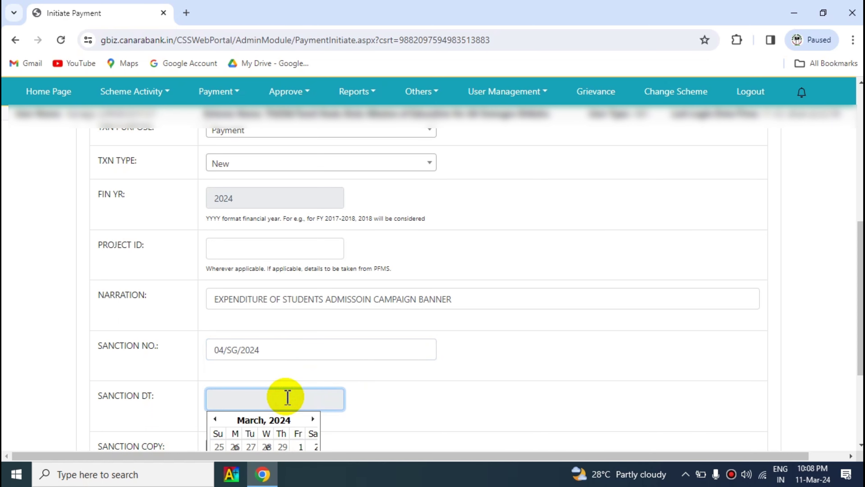
# Set the sanction date to 11/03/2024 from the calendar
pyautogui.moveTo(859, 328); pyautogui.dragTo(859, 368)
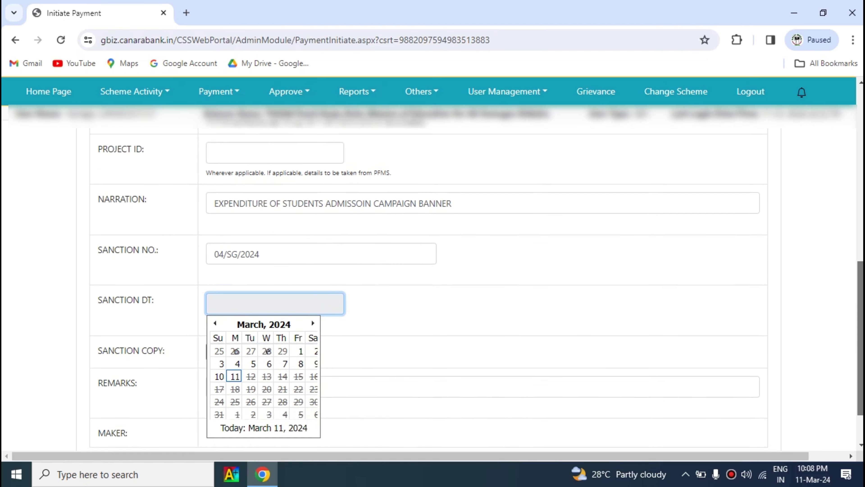
pyautogui.scroll(-1, 780, 377)
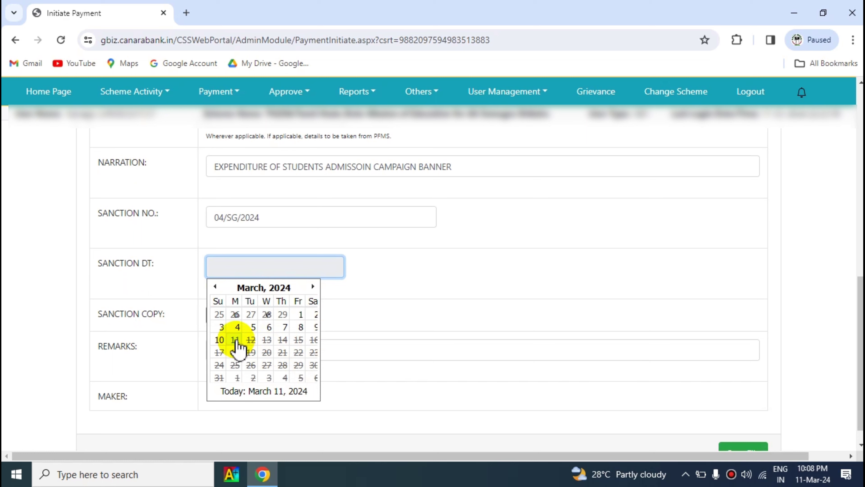
pyautogui.click(235, 340)
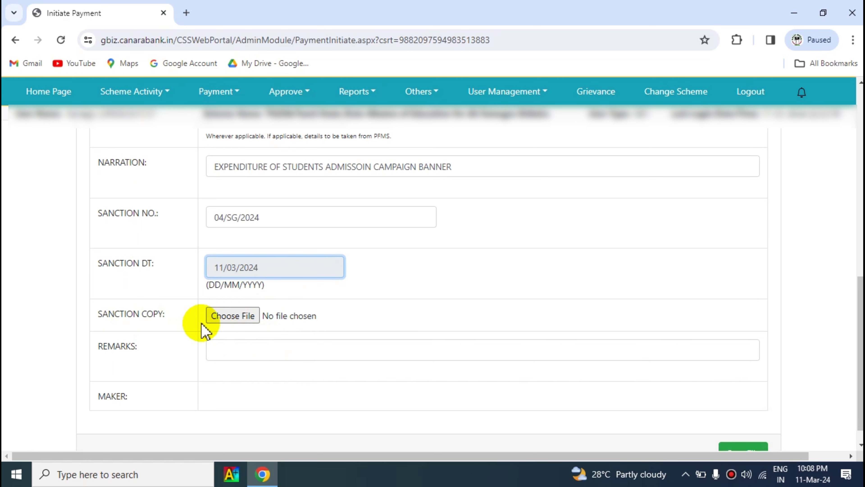
# Copy the narration text into the Remarks field
pyautogui.click(237, 357)
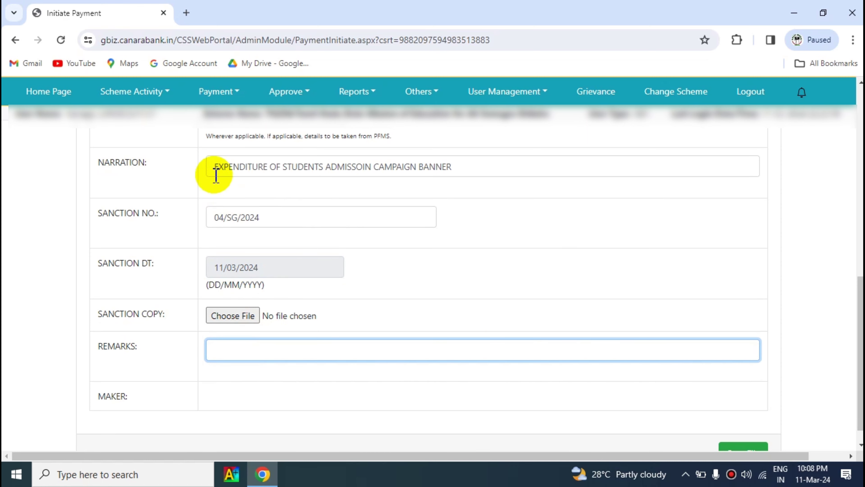
pyautogui.click(456, 168)
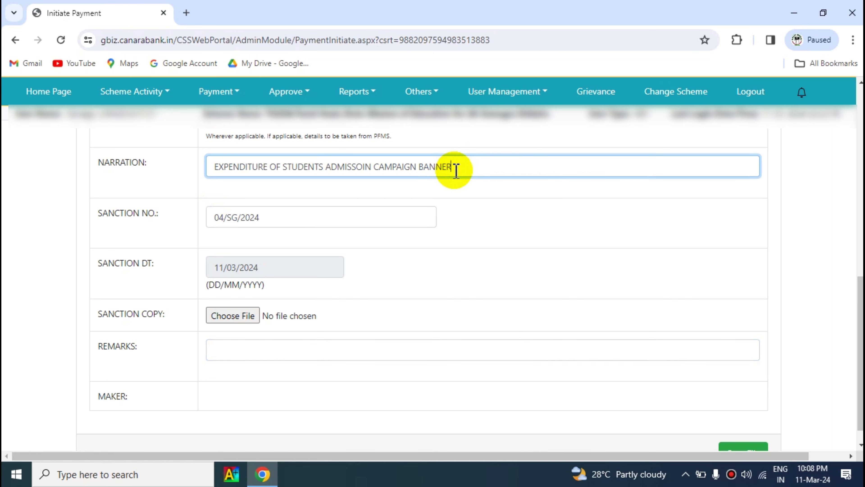
pyautogui.hotkey('shift', 'Left')
pyautogui.hotkey('shift', 'Left')
pyautogui.hotkey('shift', 'Left')
pyautogui.hotkey('shift', 'Left')
pyautogui.hotkey('shift', 'Left')
pyautogui.hotkey('shift', 'Left')
pyautogui.hotkey('shift', 'Left')
pyautogui.hotkey('shift', 'Left')
pyautogui.hotkey('shift', 'Left')
pyautogui.hotkey('shift', 'Left')
pyautogui.hotkey('shift', 'Left')
pyautogui.hotkey('shift', 'Left')
pyautogui.hotkey('shift', 'Left')
pyautogui.hotkey('shift', 'Left')
pyautogui.hotkey('shift', 'Left')
pyautogui.hotkey('shift', 'Left')
pyautogui.hotkey('shift', 'Left')
pyautogui.hotkey('shift', 'Left')
pyautogui.hotkey('shift', 'Left')
pyautogui.hotkey('shift', 'Left')
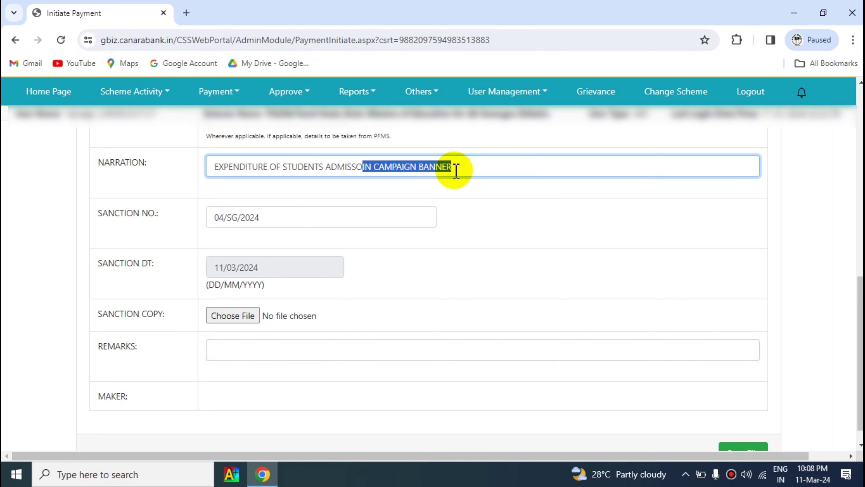
pyautogui.hotkey('shift', 'Left')
pyautogui.hotkey('shift', 'Left')
pyautogui.hotkey('shift', 'Left')
pyautogui.hotkey('shift', 'Left')
pyautogui.hotkey('shift', 'Left')
pyautogui.hotkey('shift', 'Left')
pyautogui.hotkey('shift', 'Left')
pyautogui.hotkey('shift', 'Left')
pyautogui.hotkey('shift', 'Left')
pyautogui.hotkey('shift', 'Left')
pyautogui.hotkey('shift', 'Left')
pyautogui.hotkey('ctrl', 'c')
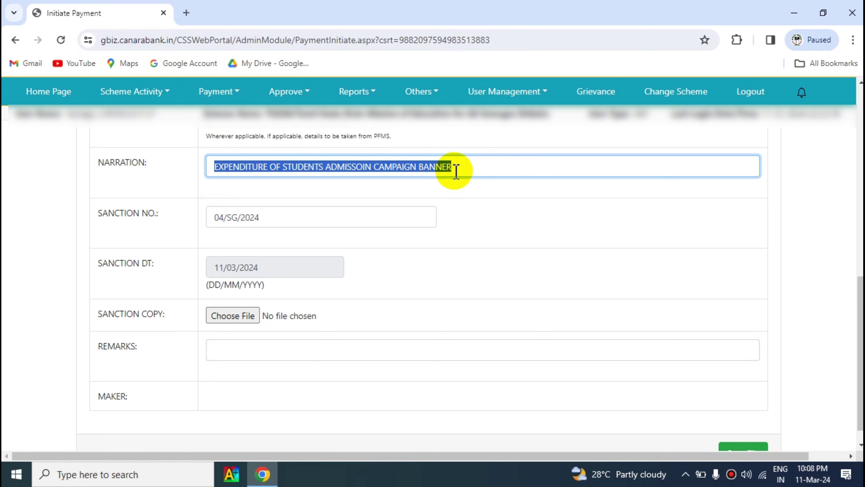
pyautogui.click(230, 352)
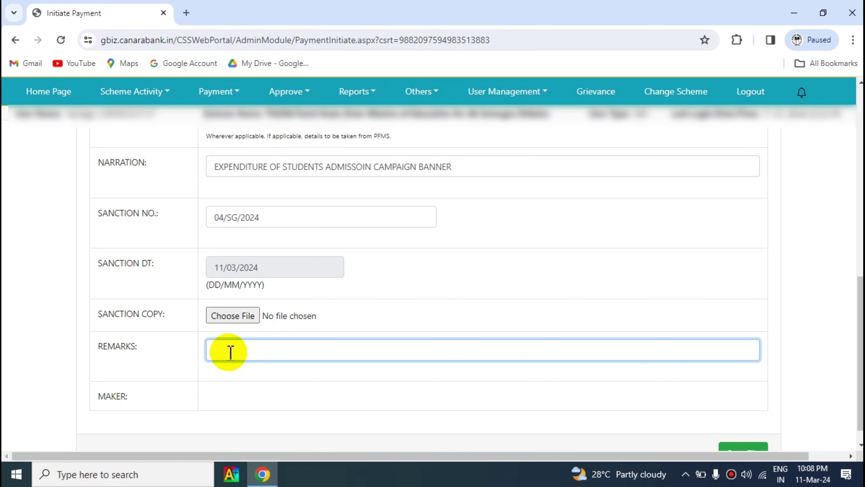
pyautogui.hotkey('ctrl', 'v')
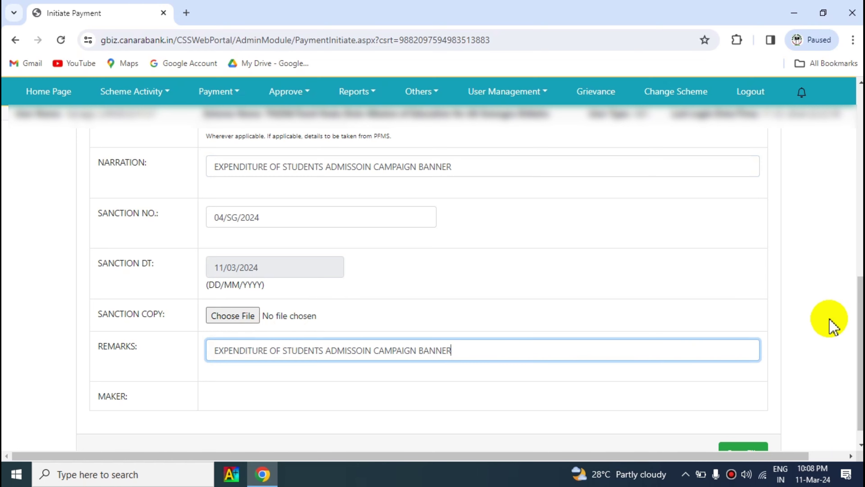
pyautogui.scroll(-1, 852, 333)
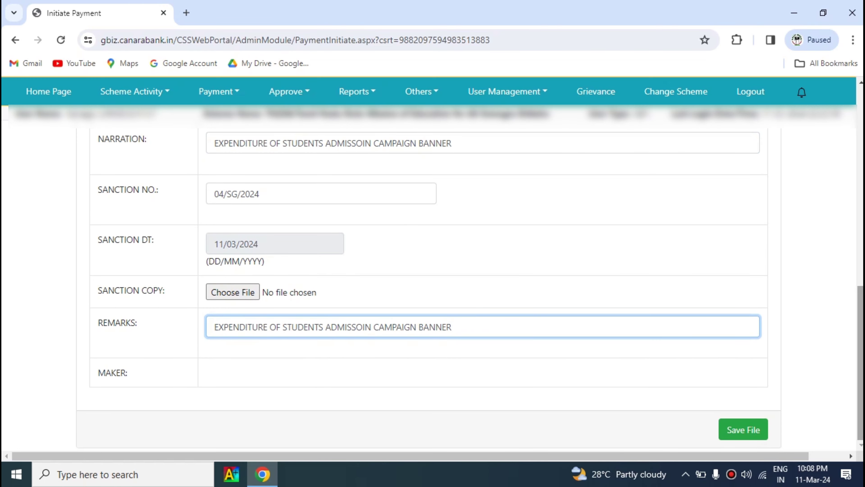
# Save the payment file and close the Order ID success dialog
pyautogui.click(746, 432)
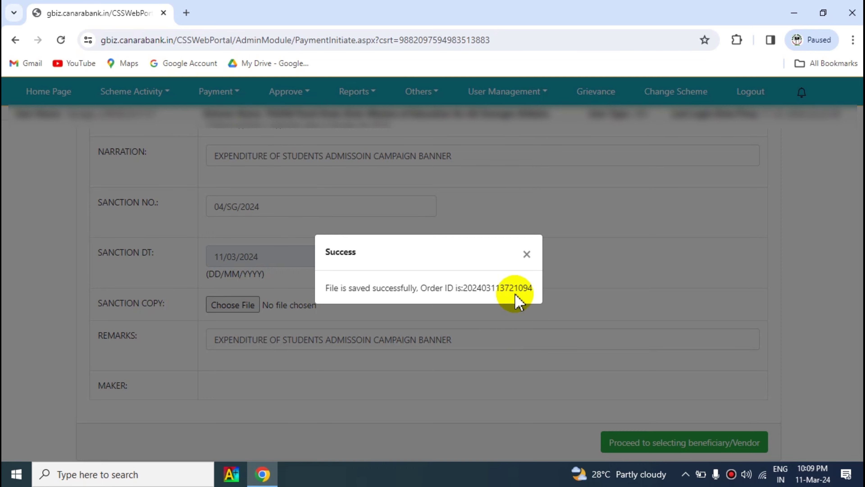
pyautogui.click(526, 254)
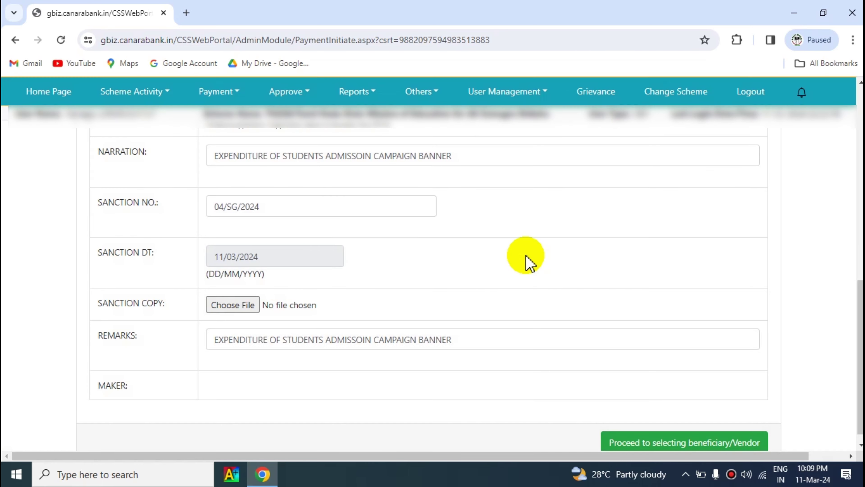
# Proceed to beneficiary/vendor selection and open the Order Number dropdown
pyautogui.scroll(-1, 861, 325)
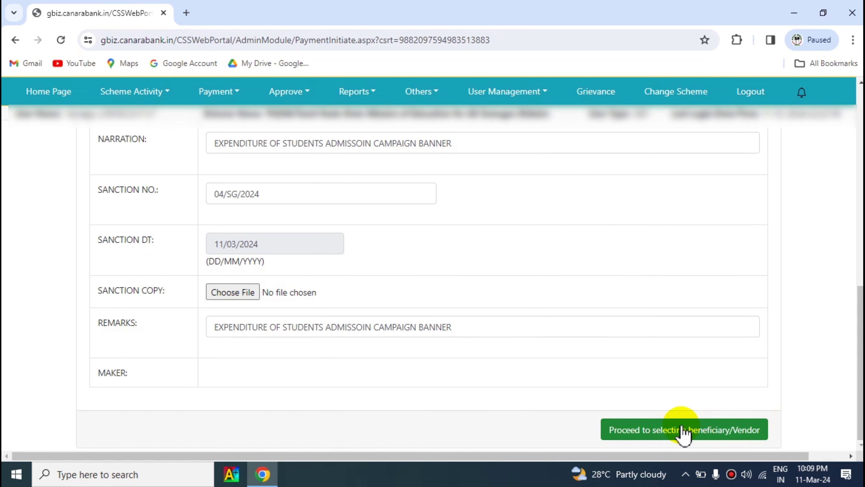
pyautogui.click(691, 434)
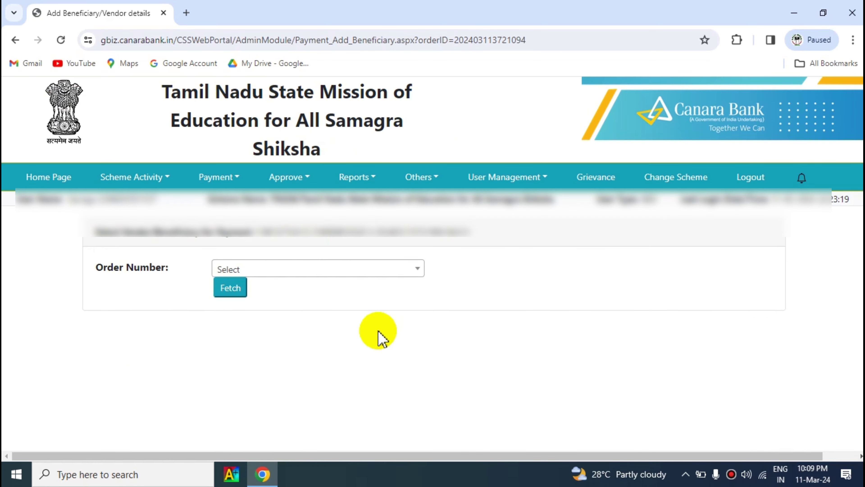
pyautogui.click(415, 270)
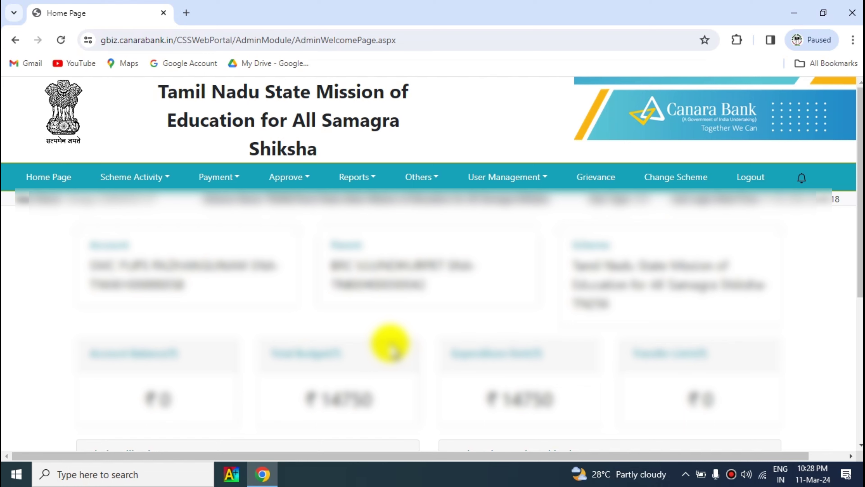
# From the home page, go to Payment > Payment File > Add Beneficiary/Vendor details
pyautogui.click(218, 182)
pyautogui.click(228, 238)
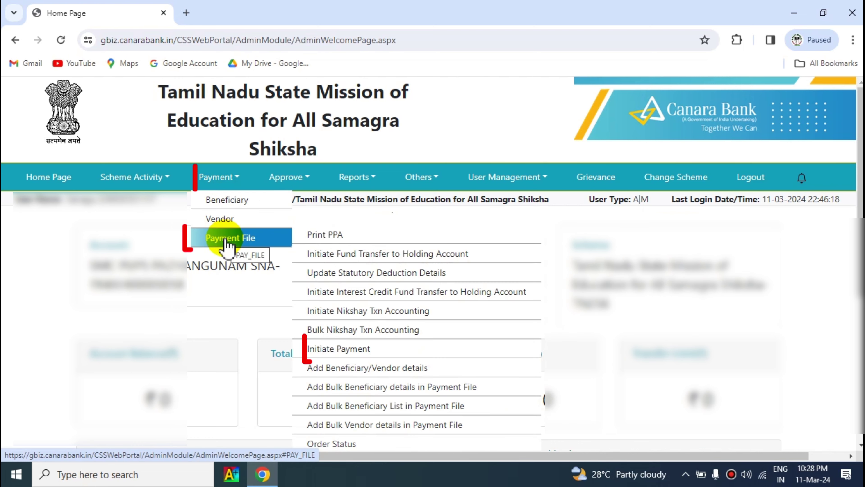
pyautogui.click(336, 350)
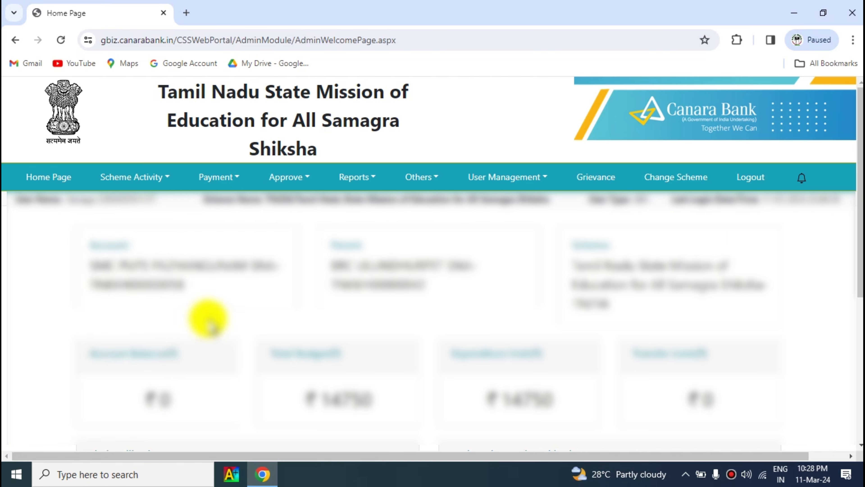
pyautogui.click(216, 184)
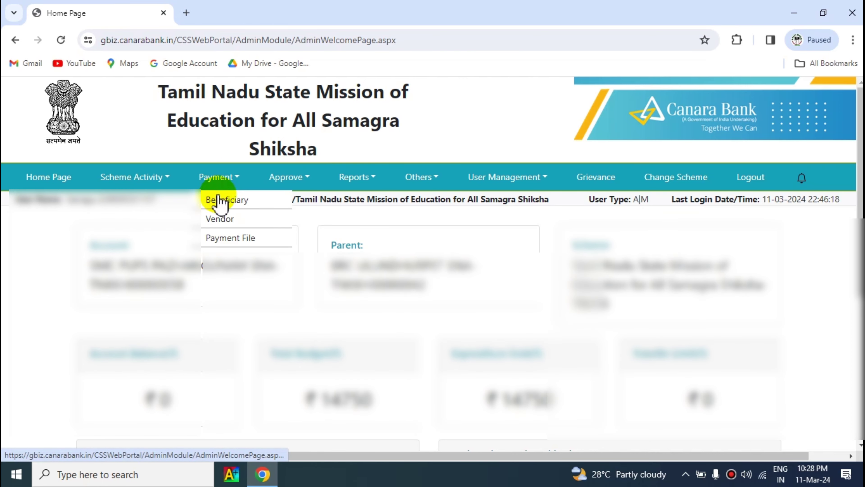
pyautogui.moveTo(225, 246)
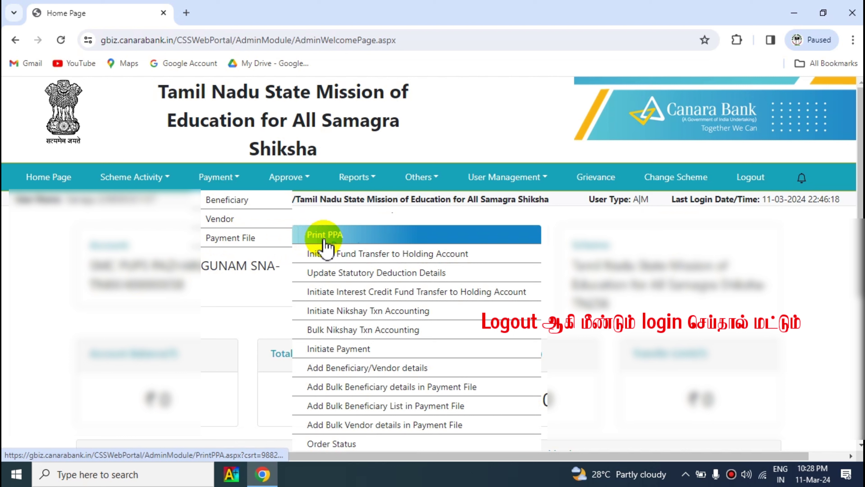
pyautogui.click(344, 369)
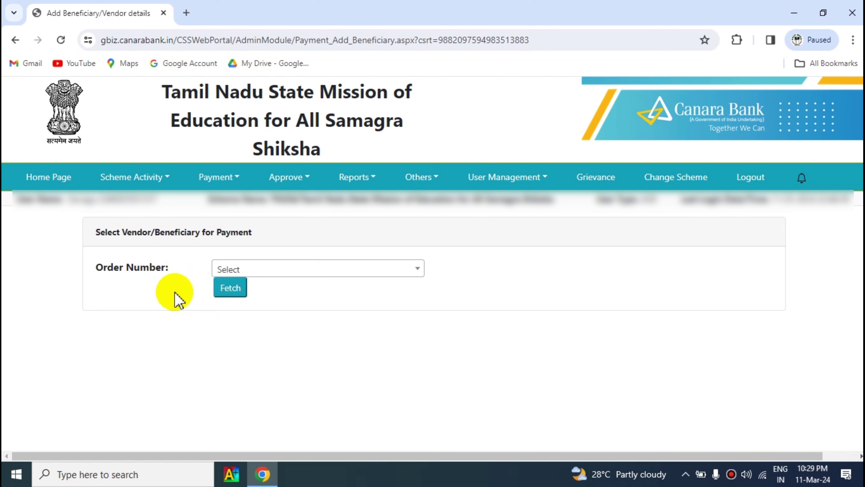
# Fetch the saved campaign banner expenditure order and focus the Vendor/Beneficiary Code box
pyautogui.click(418, 269)
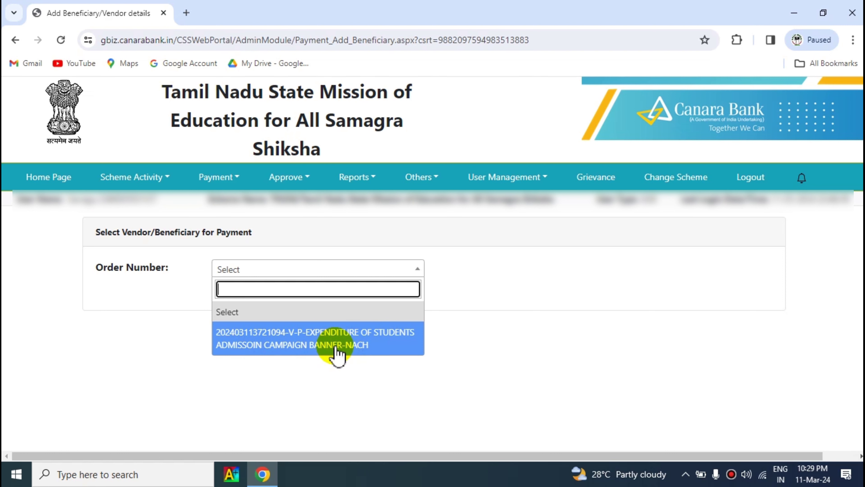
pyautogui.click(345, 346)
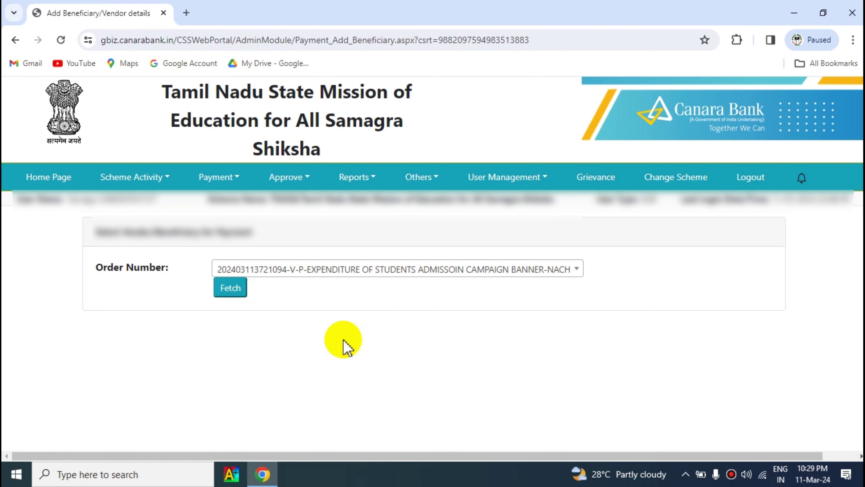
pyautogui.click(232, 288)
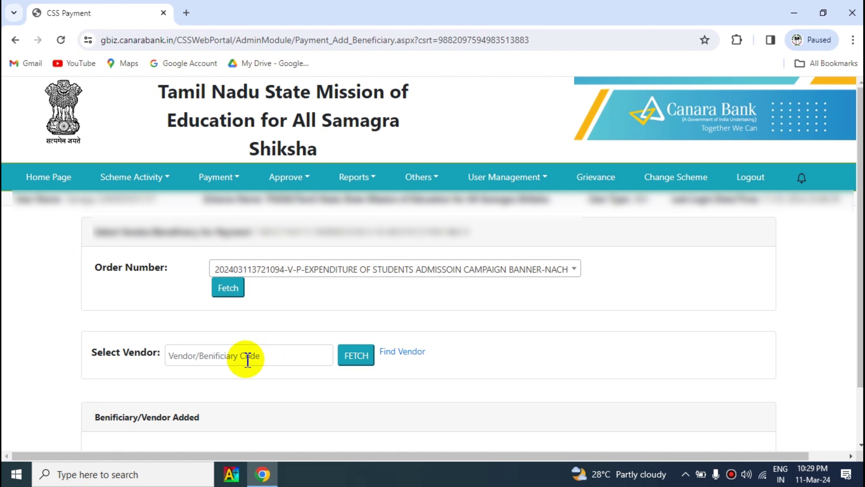
pyautogui.click(264, 356)
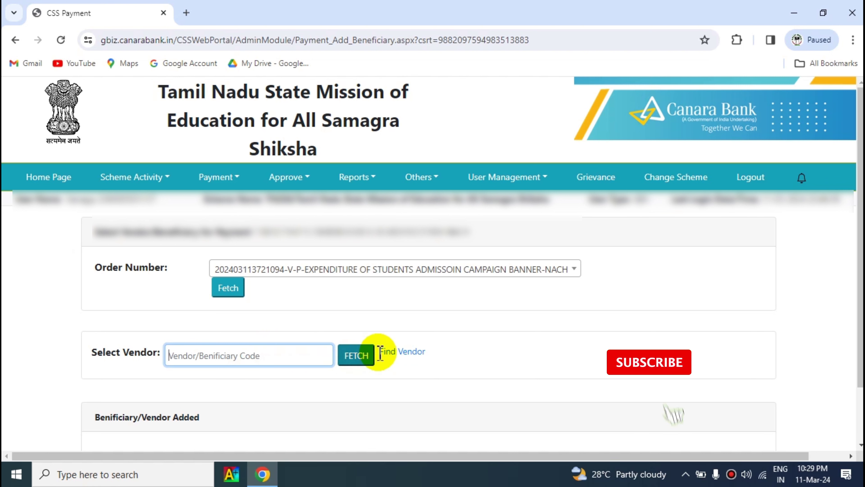
# Open Find Vendor and try the name, account, phone, email and Aadhar search options
pyautogui.click(403, 355)
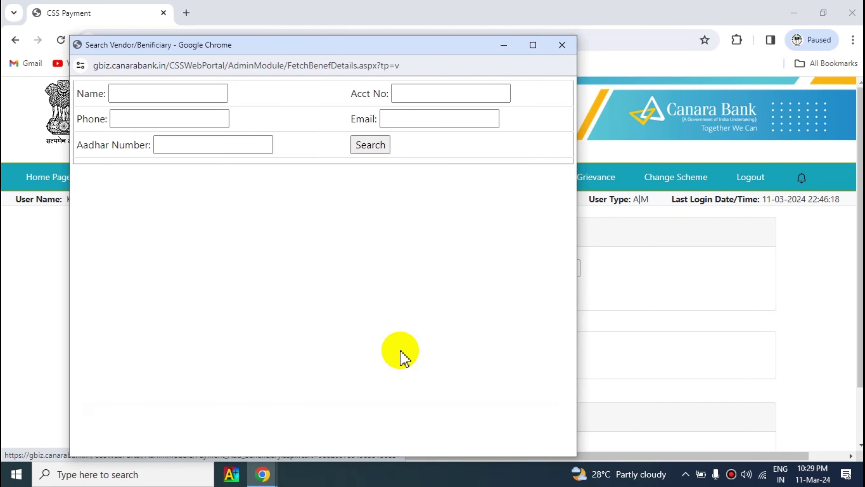
pyautogui.click(131, 98)
pyautogui.click(419, 100)
pyautogui.click(423, 98)
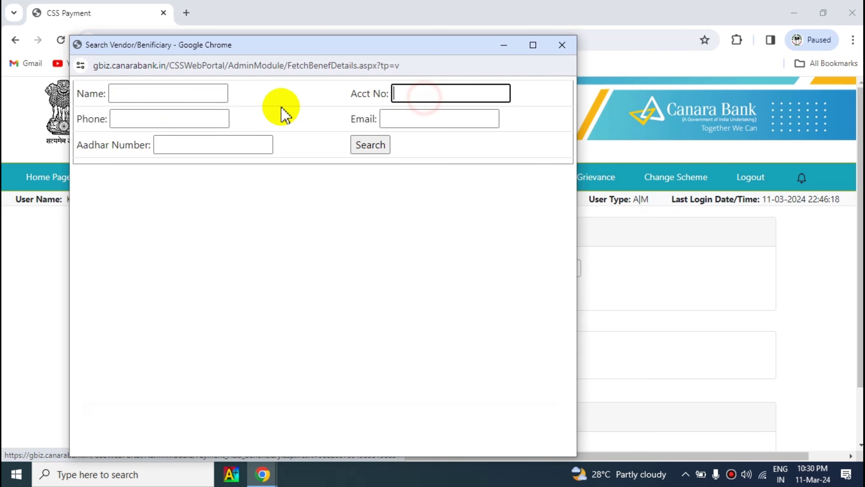
pyautogui.click(197, 118)
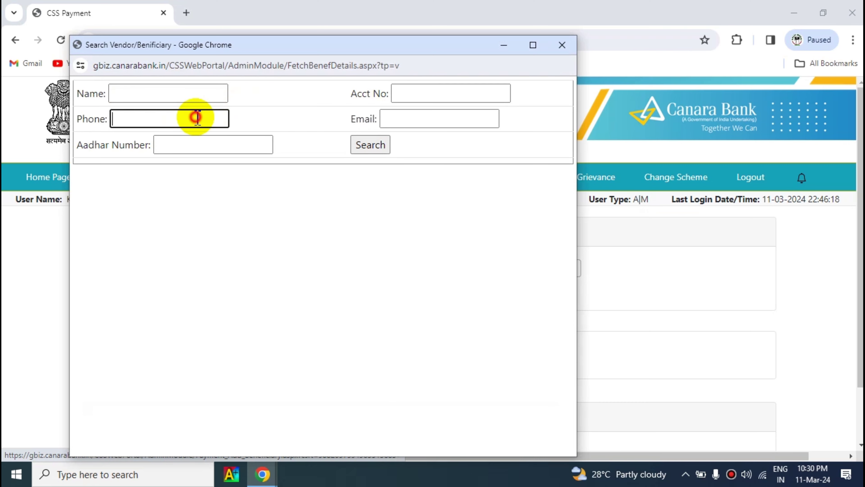
pyautogui.click(417, 116)
pyautogui.click(216, 144)
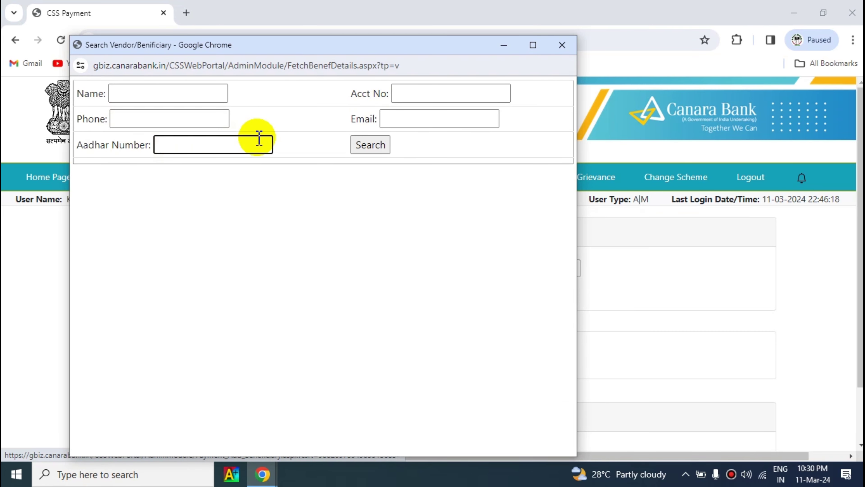
# Search vendors by the account number and select the matching vendor
pyautogui.click(403, 95)
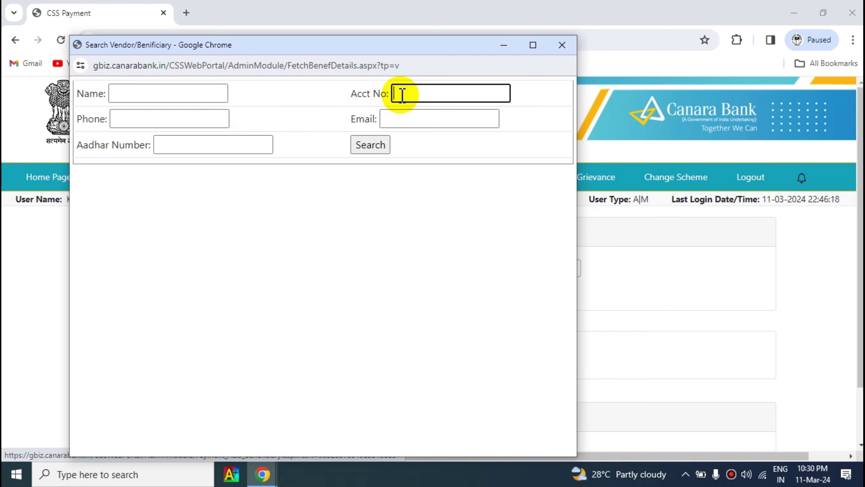
pyautogui.write('39')
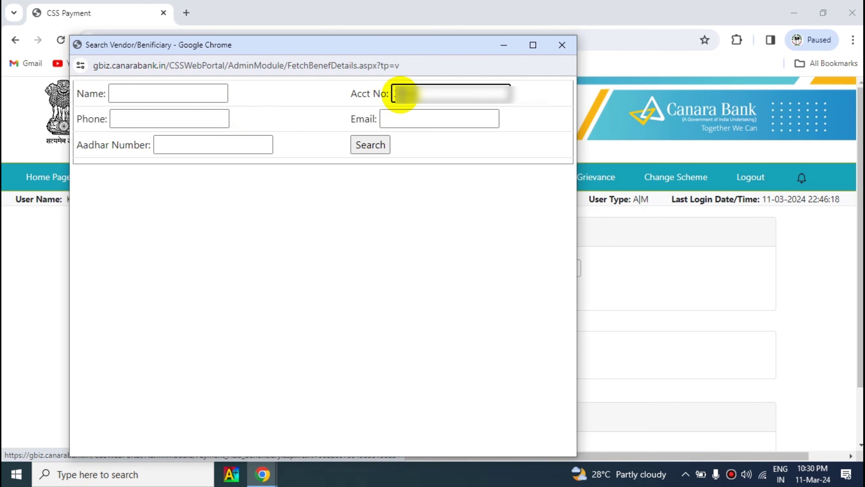
pyautogui.write('000000')
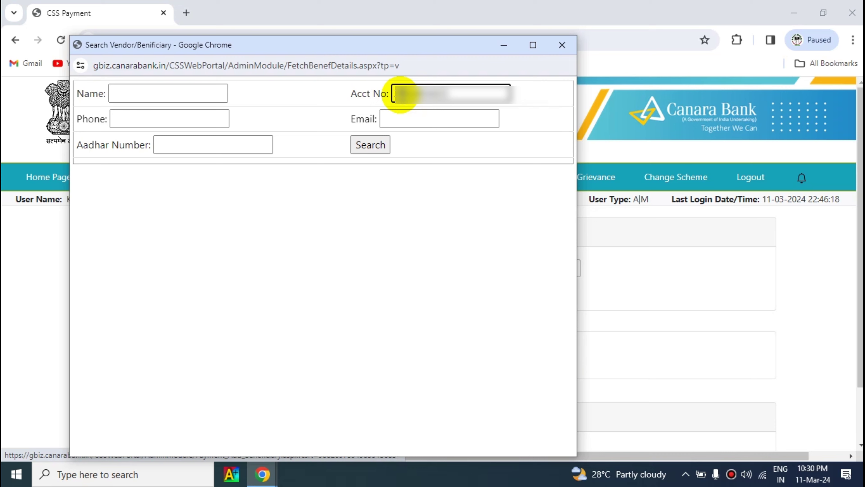
pyautogui.click(371, 153)
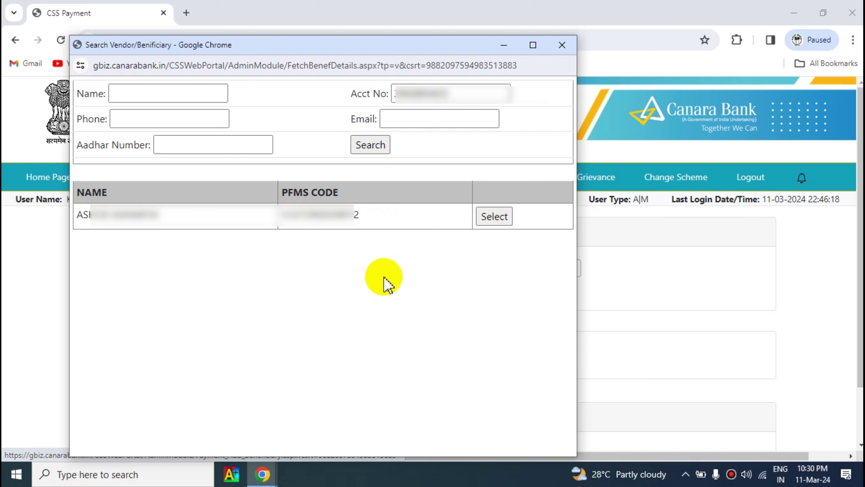
pyautogui.click(494, 220)
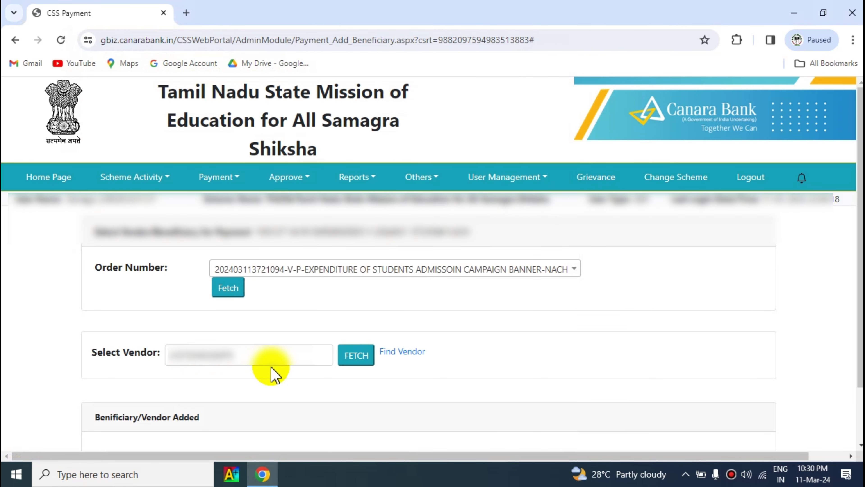
# Fetch the selected vendor and open the F-SAMAGRA SHIKSHA Component Selector
pyautogui.click(353, 358)
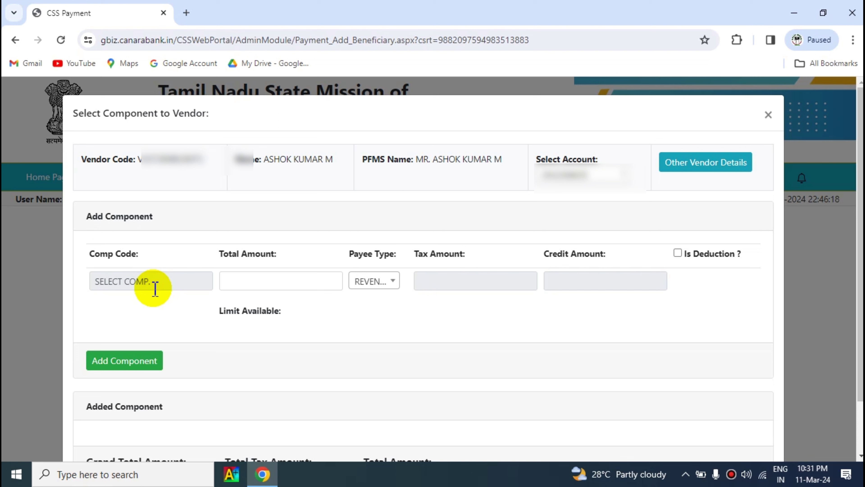
pyautogui.click(138, 281)
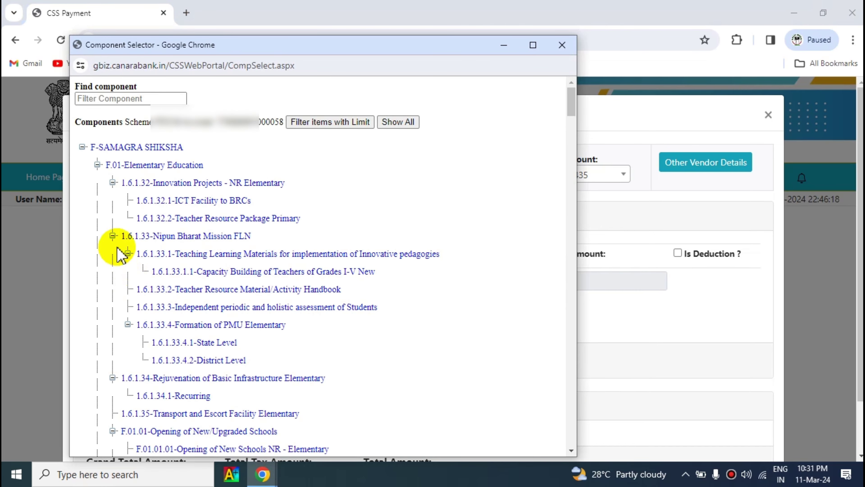
# Filter components by F.01.09.01 and proceed with Community Mobilization Elementary, limit 2000
pyautogui.click(94, 100)
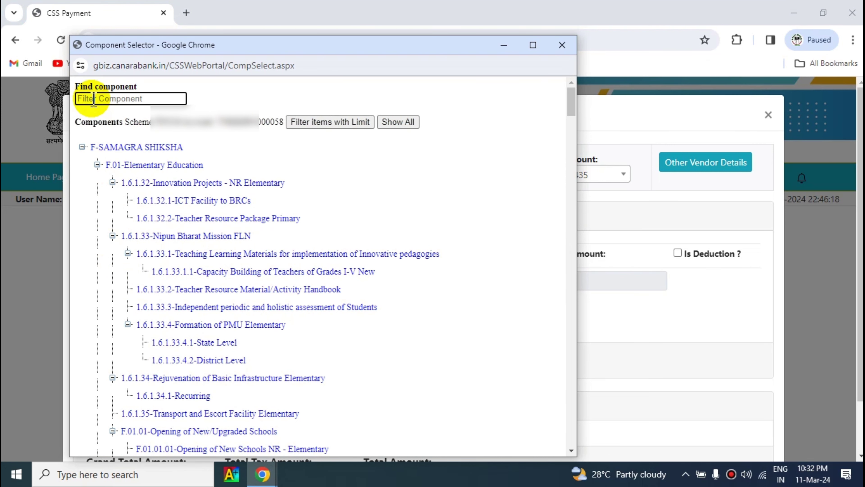
pyautogui.write('F.01')
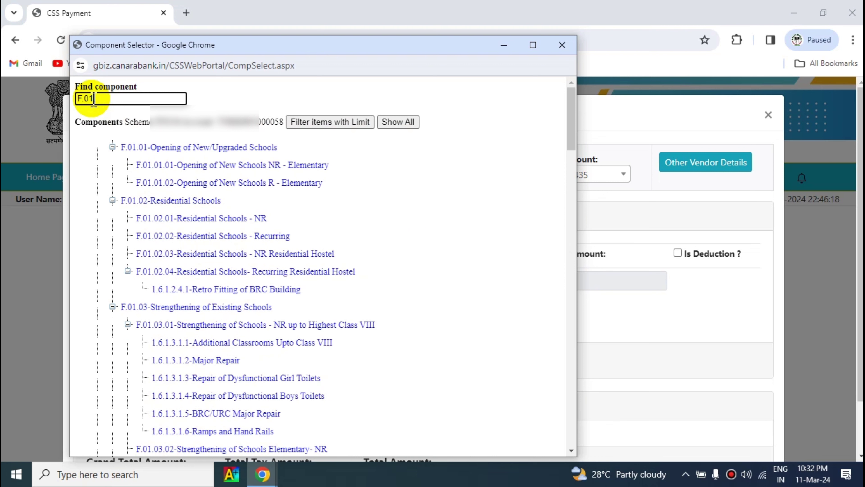
pyautogui.write('.09')
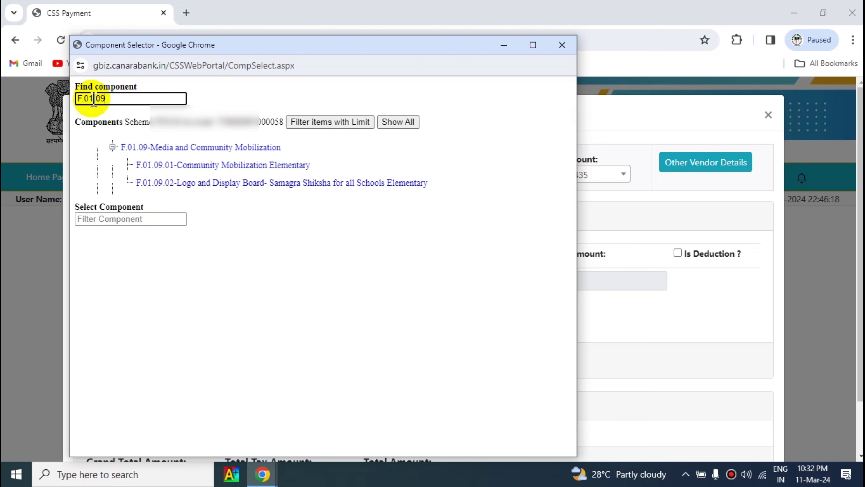
pyautogui.write('.01')
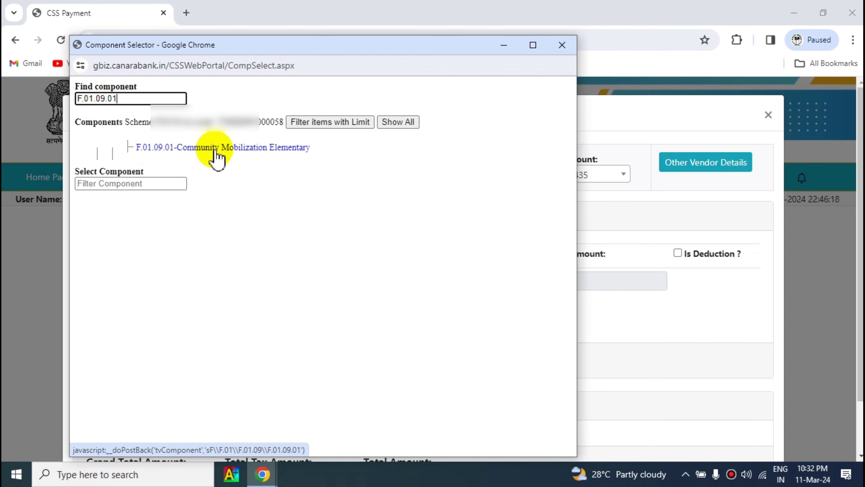
pyautogui.click(235, 152)
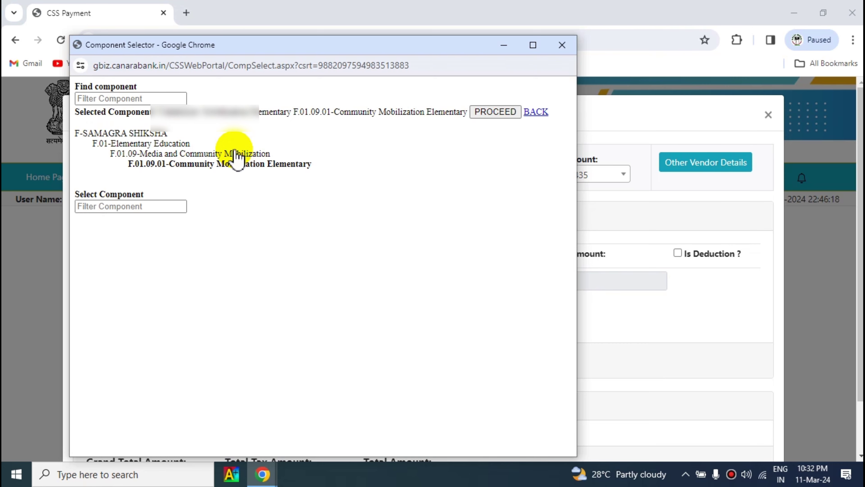
pyautogui.click(496, 112)
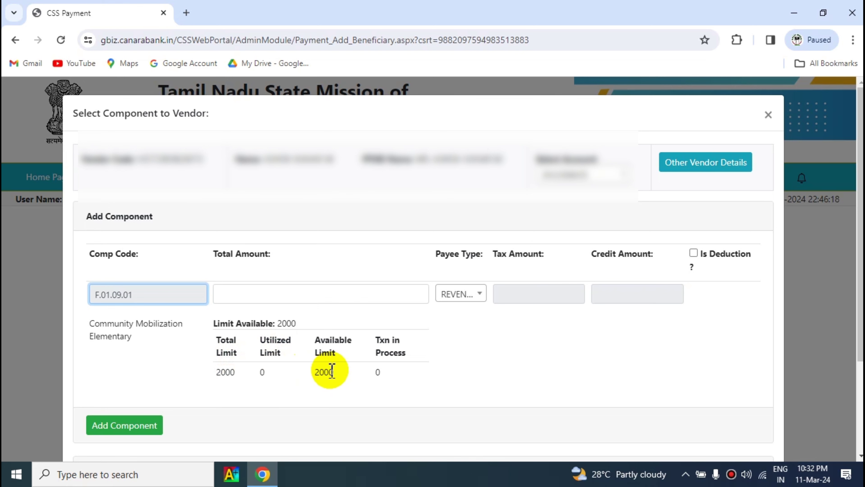
# Add component F.01.09.01 for 500 with REVENUE payee type, giving a 500 grand total
pyautogui.click(268, 294)
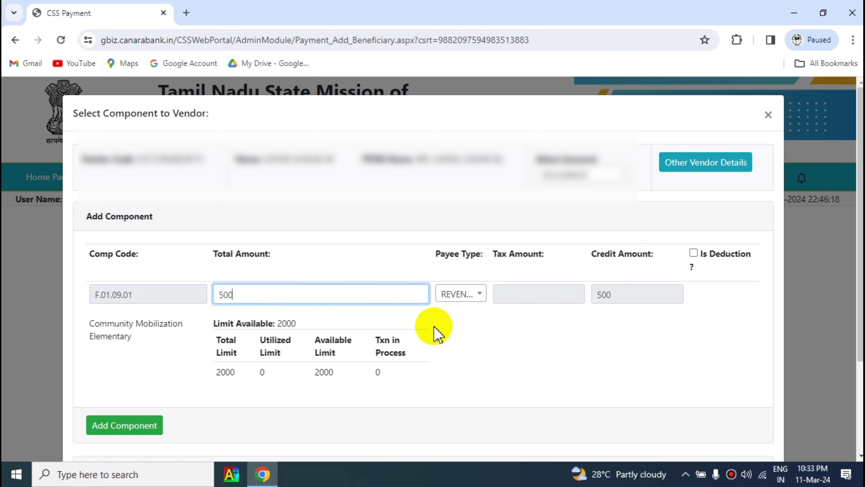
pyautogui.click(481, 351)
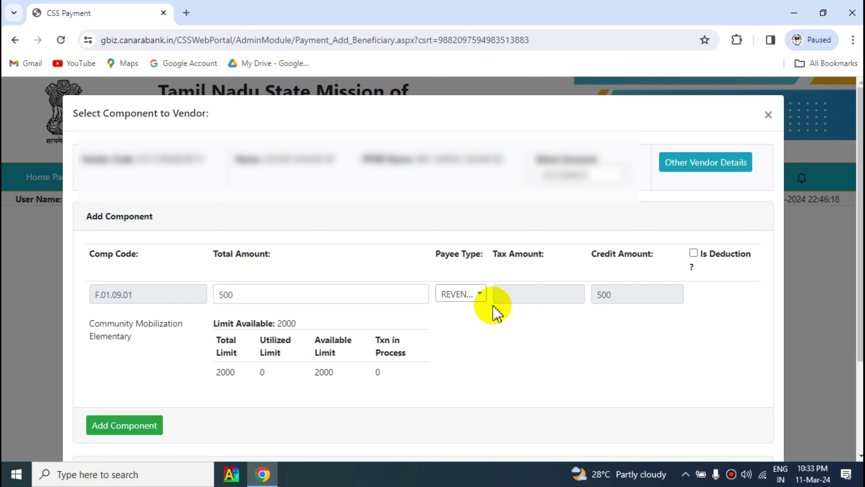
pyautogui.click(483, 296)
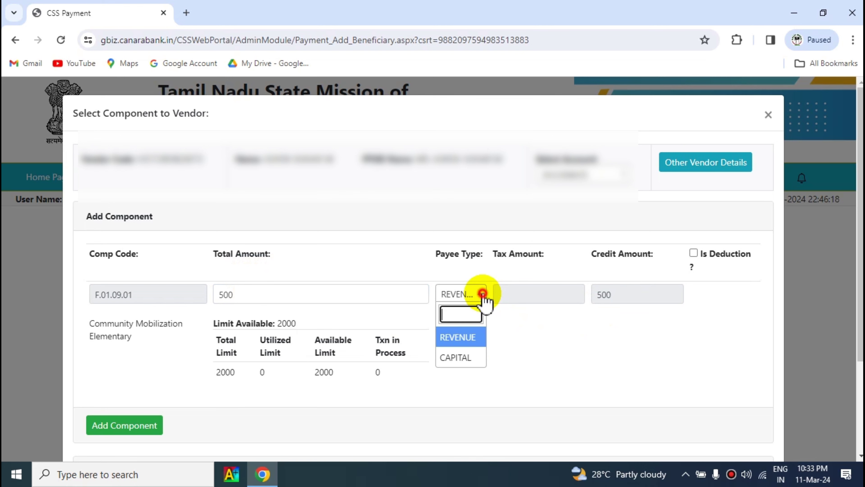
pyautogui.click(529, 353)
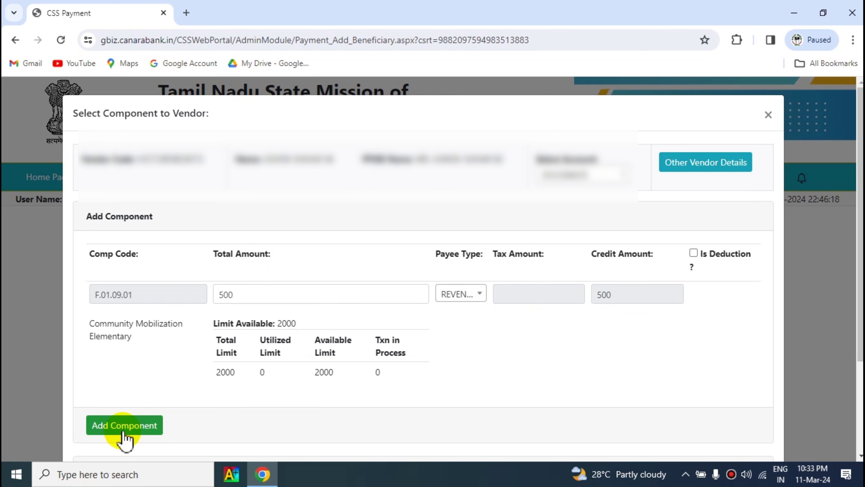
pyautogui.click(129, 429)
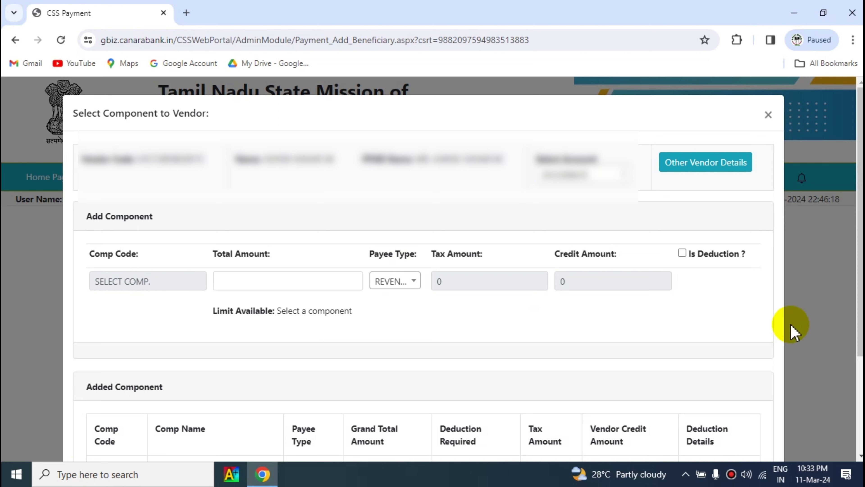
pyautogui.scroll(-2, 850, 290)
pyautogui.scroll(-2, 849, 290)
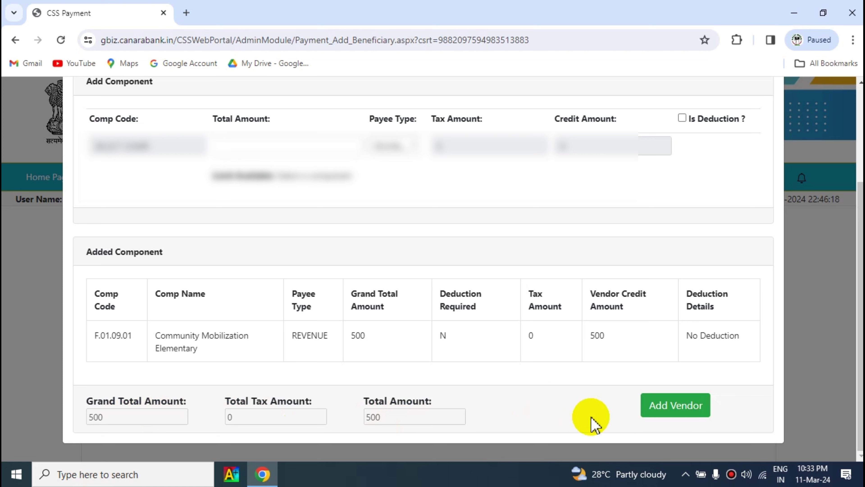
# Add the vendor with its 500 component and acknowledge the 'Records added' alert
pyautogui.click(670, 411)
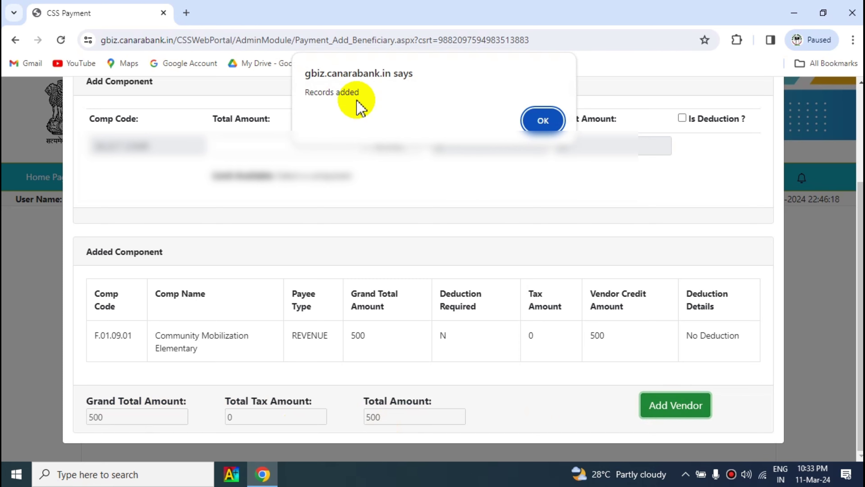
pyautogui.click(544, 122)
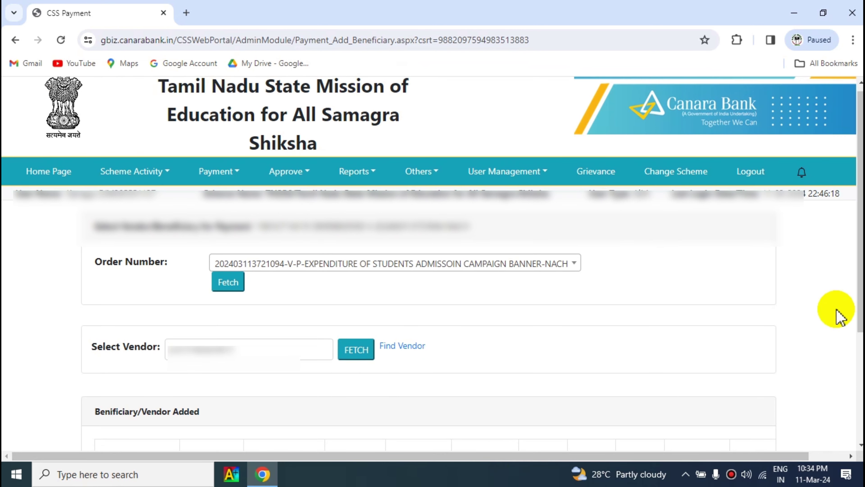
# Initiate the 500 payment file for the beneficiary with Net Banking as payment mode
pyautogui.scroll(-1, 852, 308)
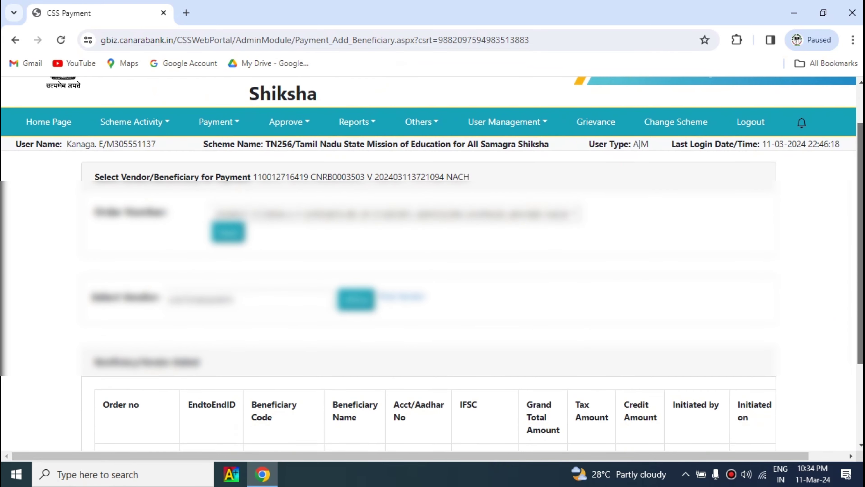
pyautogui.scroll(-3, 493, 375)
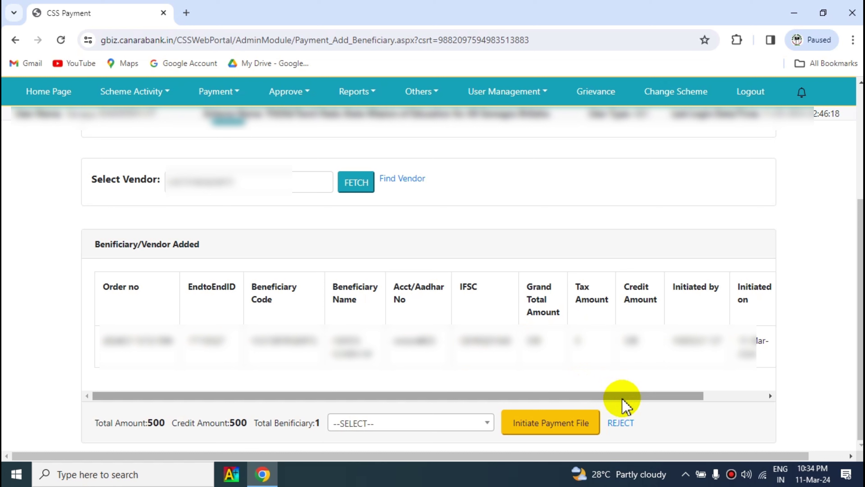
pyautogui.moveTo(629, 397); pyautogui.dragTo(705, 396)
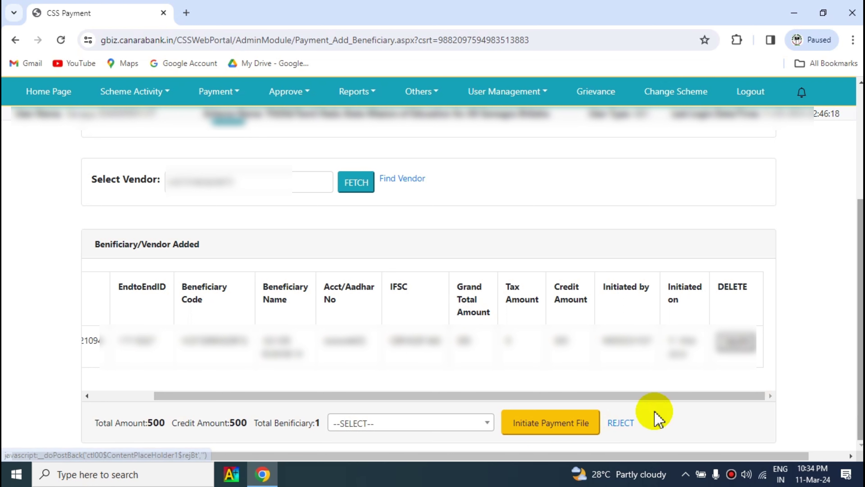
pyautogui.click(480, 424)
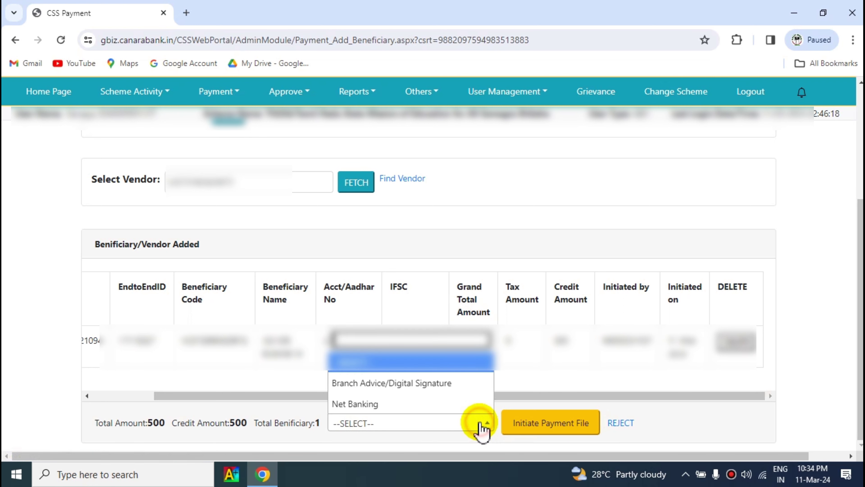
pyautogui.click(367, 404)
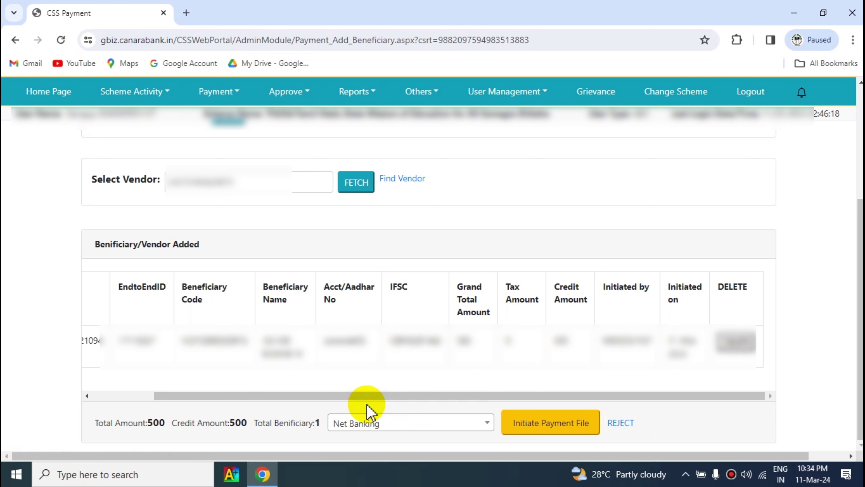
pyautogui.click(551, 424)
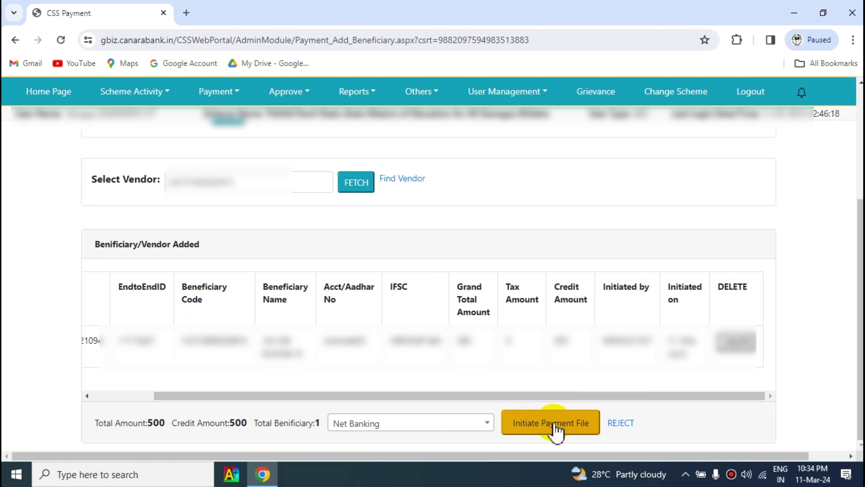
pyautogui.click(553, 424)
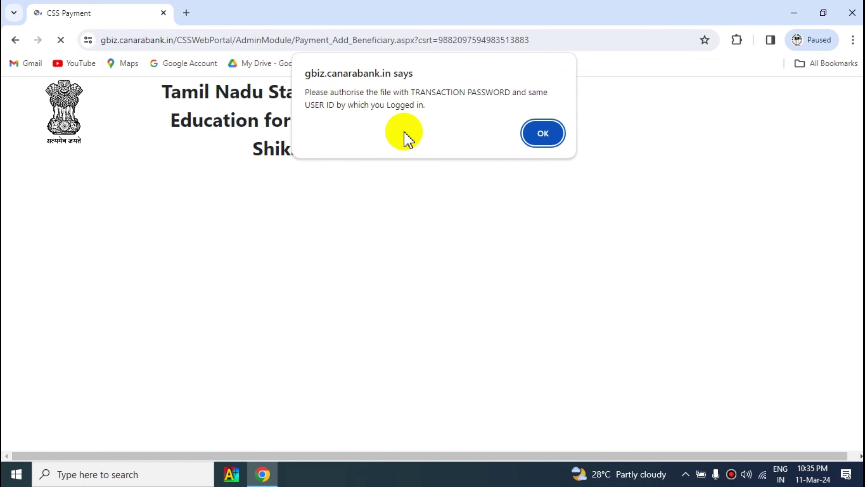
# Log in to Net Banking with the user ID and transaction password to authorise the payment
pyautogui.click(542, 133)
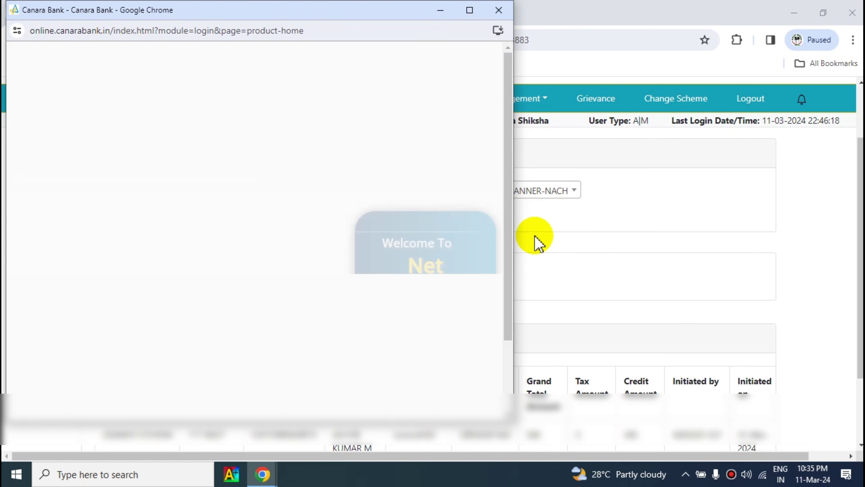
pyautogui.click(472, 10)
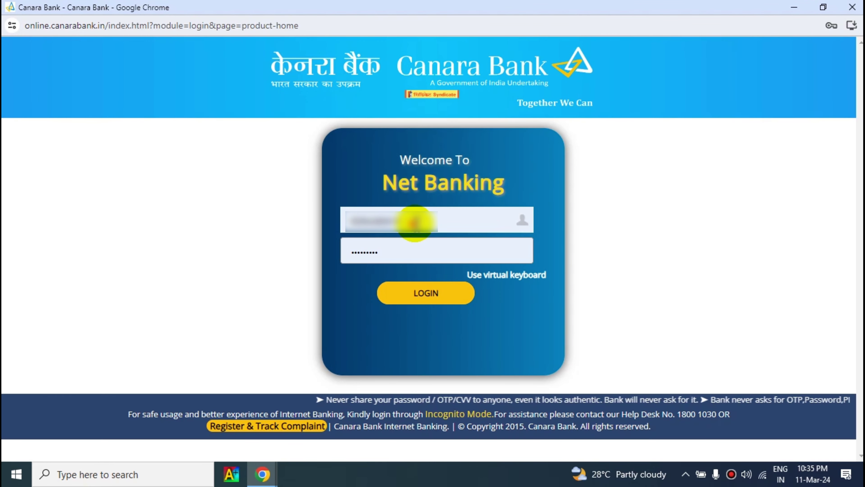
pyautogui.click(411, 221)
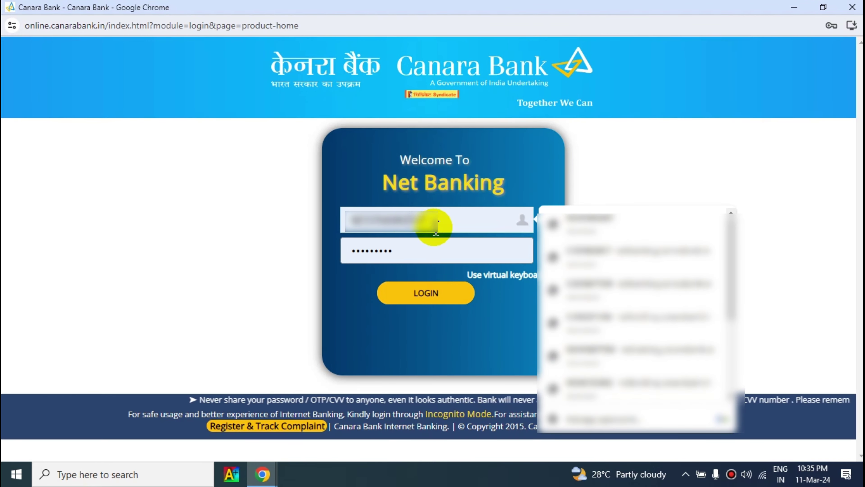
pyautogui.click(435, 225)
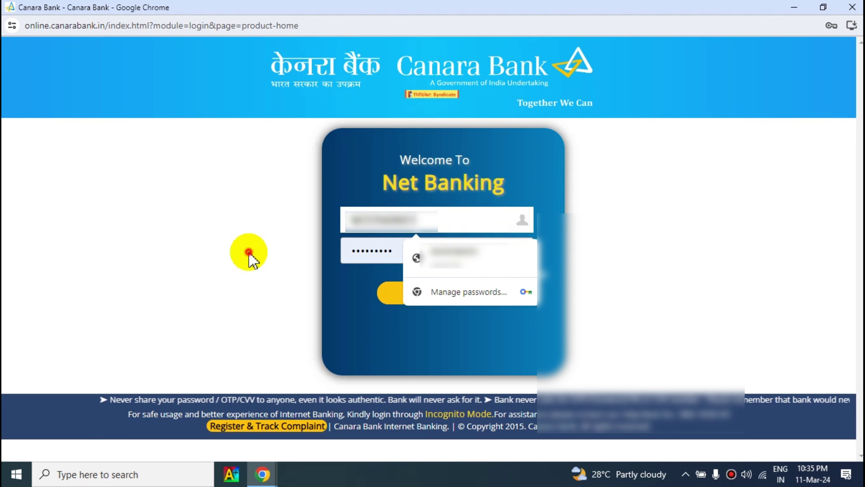
pyautogui.click(249, 252)
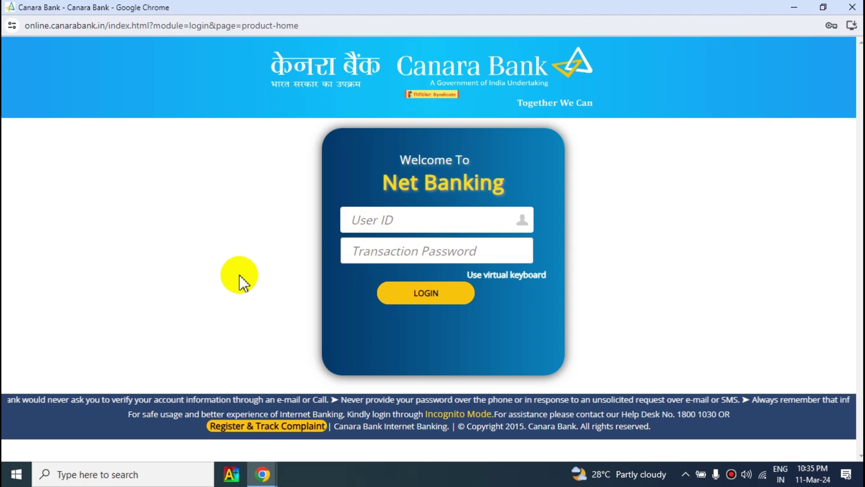
pyautogui.click(433, 295)
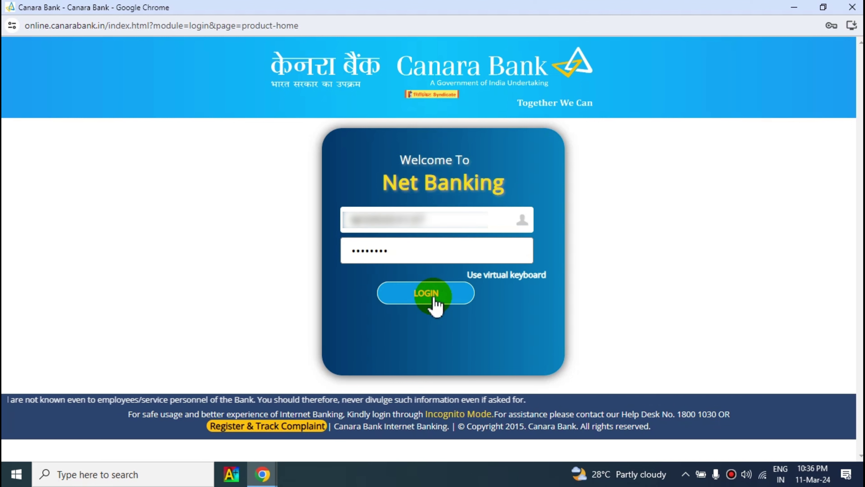
pyautogui.click(428, 292)
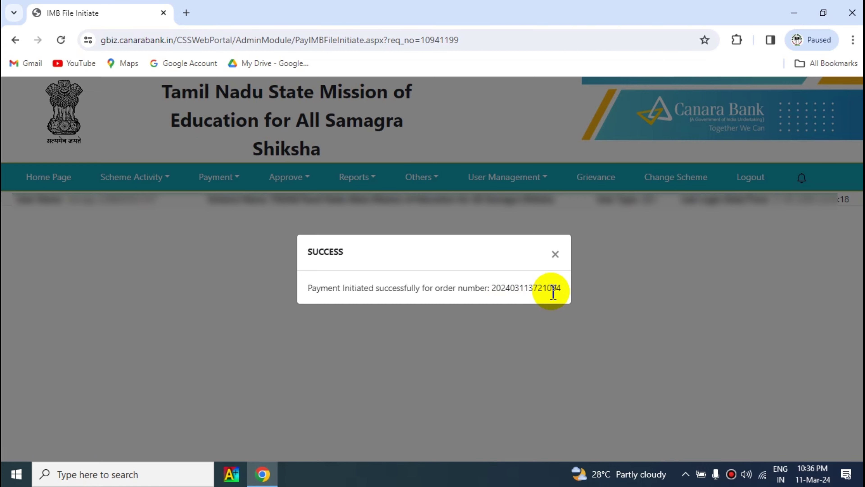
# Dismiss the payment success message, log out, and return to the portal login page
pyautogui.click(556, 255)
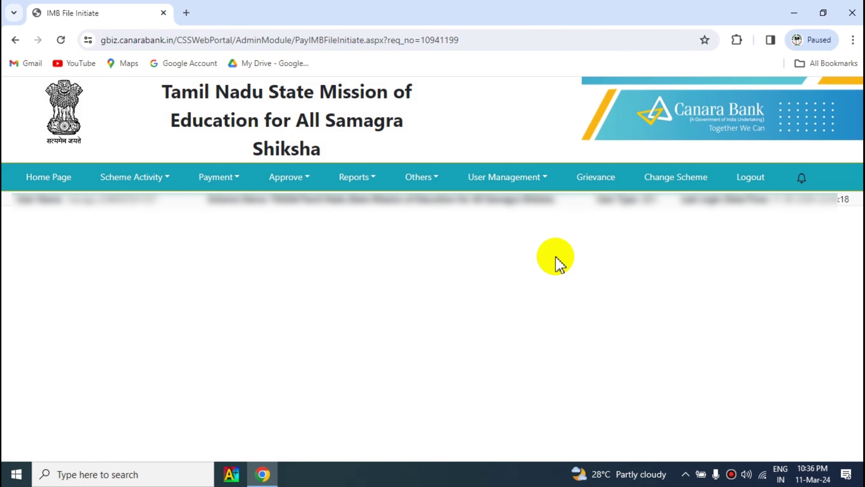
pyautogui.click(751, 184)
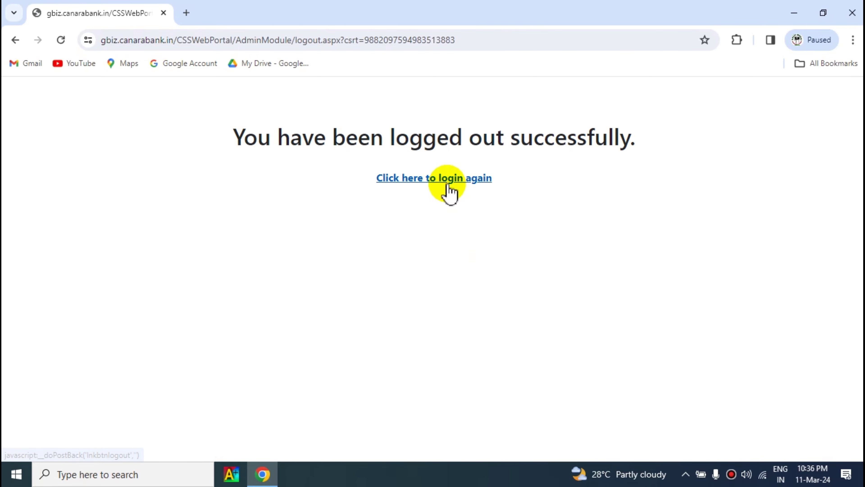
pyautogui.click(433, 180)
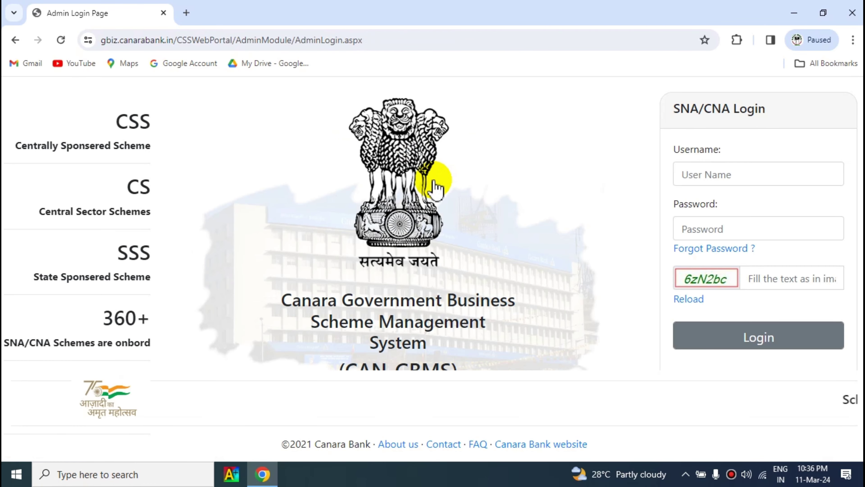
# Zoom the page to 80% and switch to Admin Login using a Net Banking username
pyautogui.click(852, 40)
pyautogui.click(766, 287)
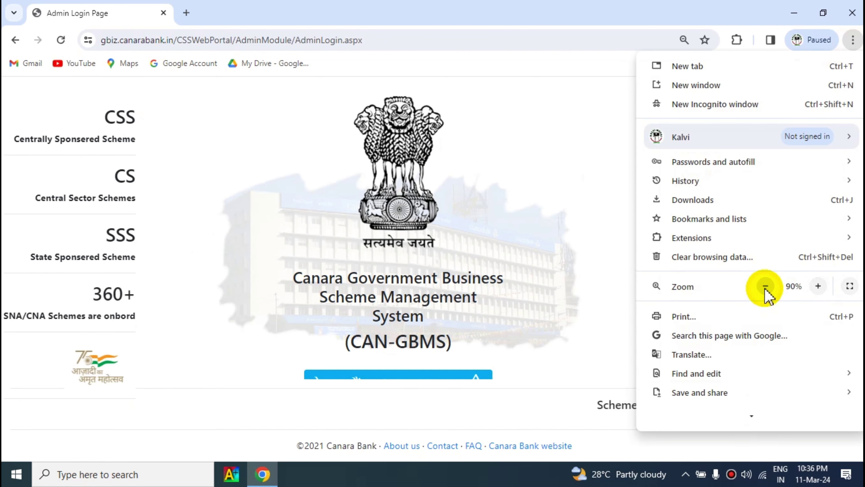
pyautogui.click(766, 287)
pyautogui.click(599, 309)
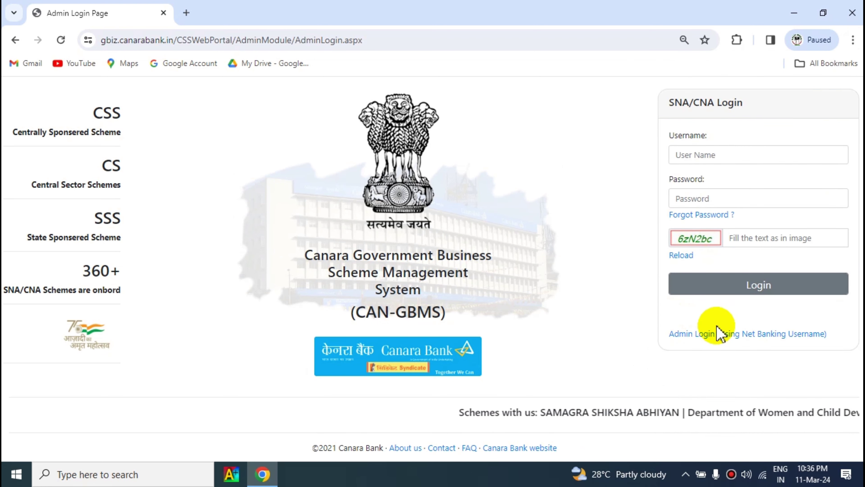
pyautogui.click(731, 341)
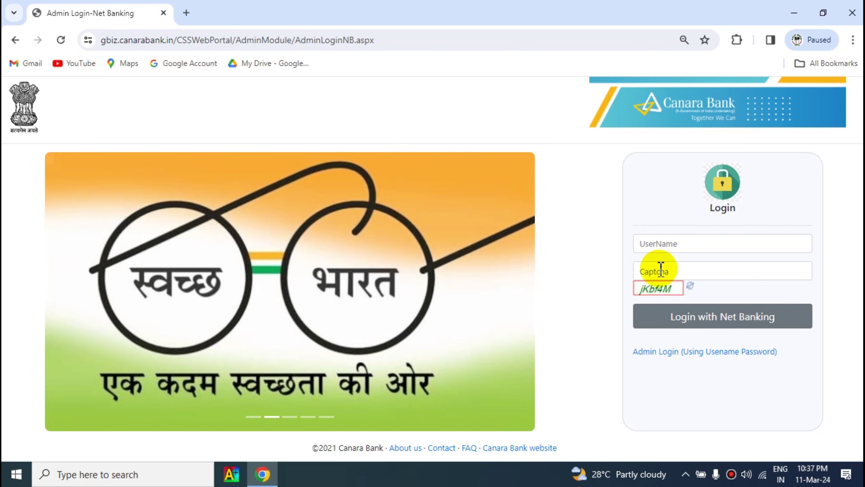
# Sign in through Net Banking as the approver and close the New Changes notice
pyautogui.click(711, 318)
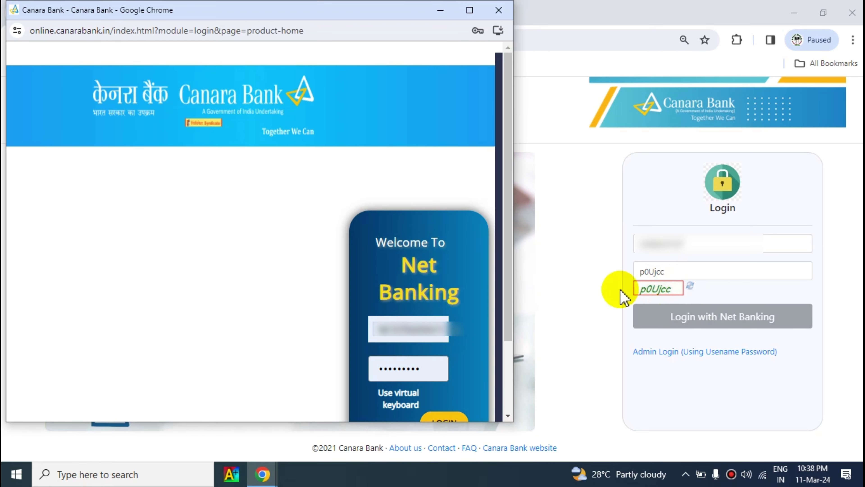
pyautogui.click(470, 10)
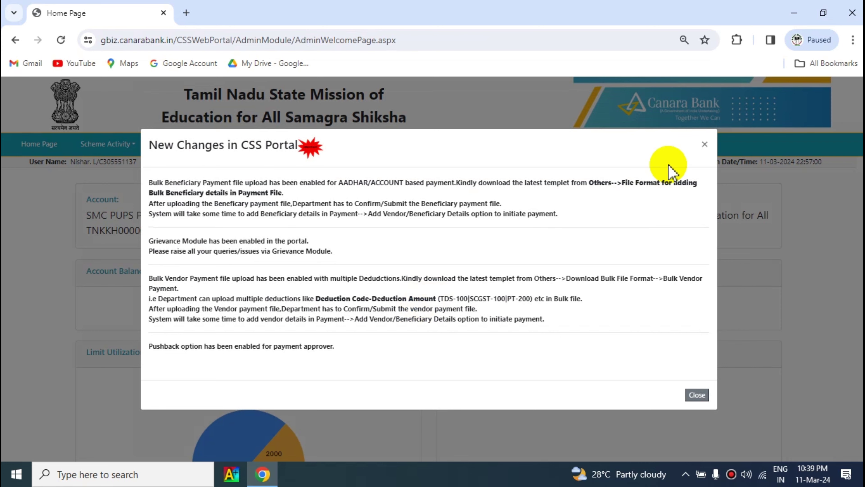
pyautogui.click(704, 144)
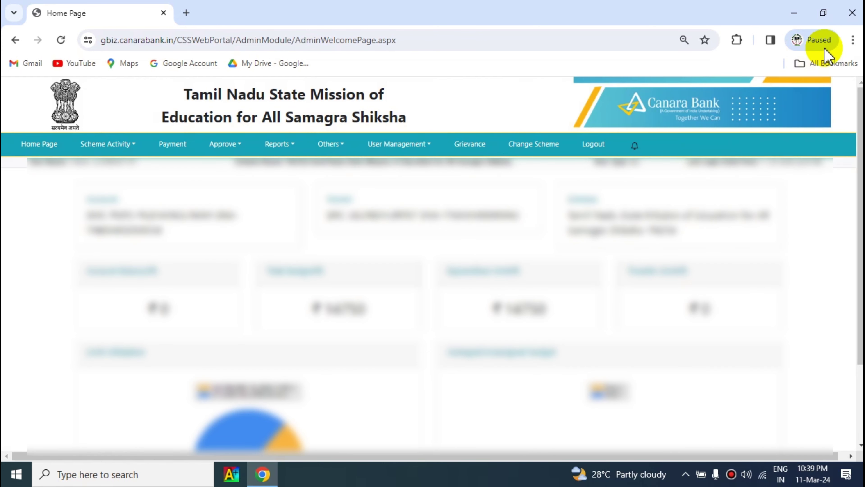
# Restore the browser page zoom to 100%
pyautogui.click(853, 40)
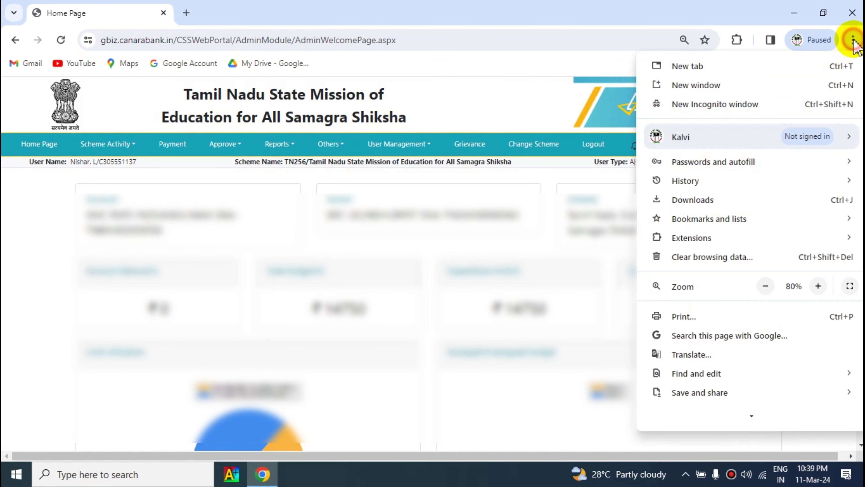
pyautogui.click(818, 286)
pyautogui.click(819, 286)
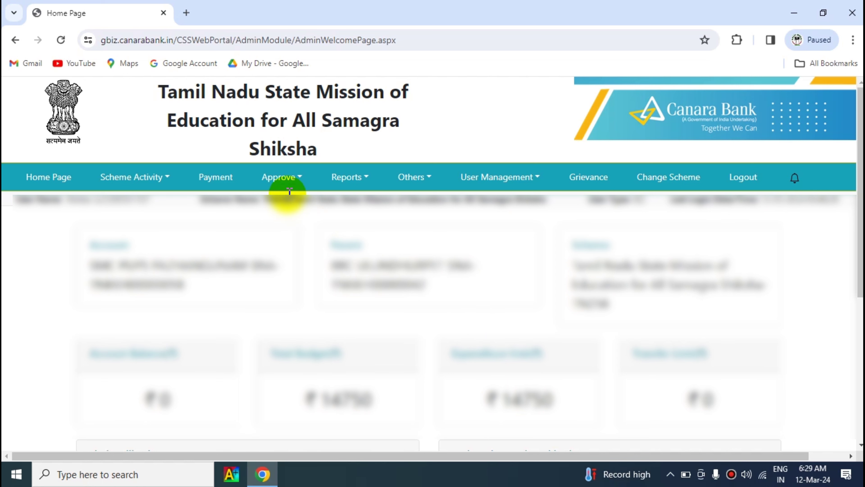
# On the Approve Payment page, select the students admission campaign banner order from the Order Number list
pyautogui.click(285, 180)
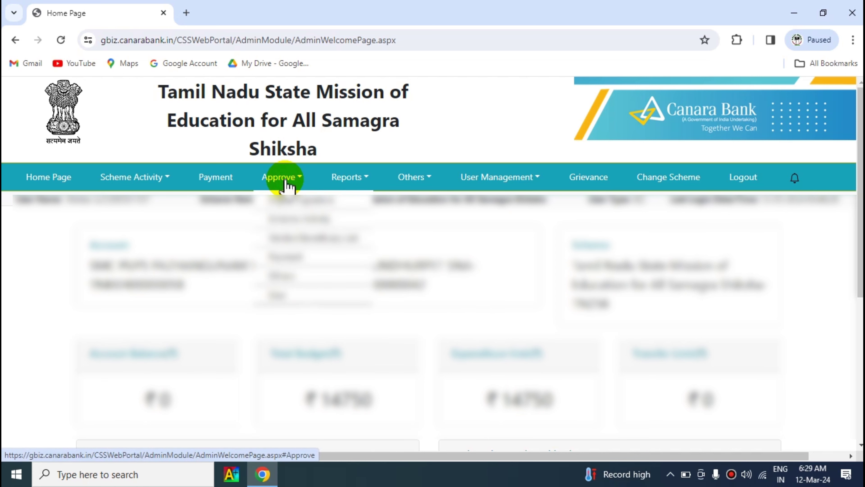
pyautogui.moveTo(288, 252)
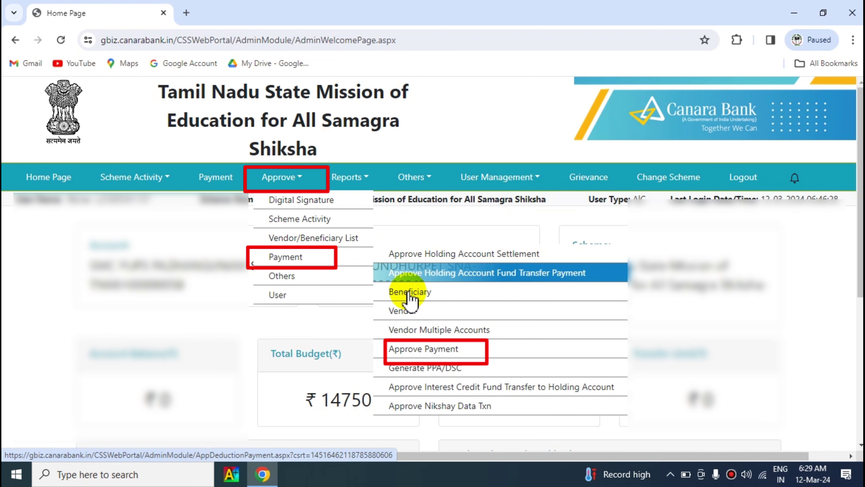
pyautogui.click(415, 355)
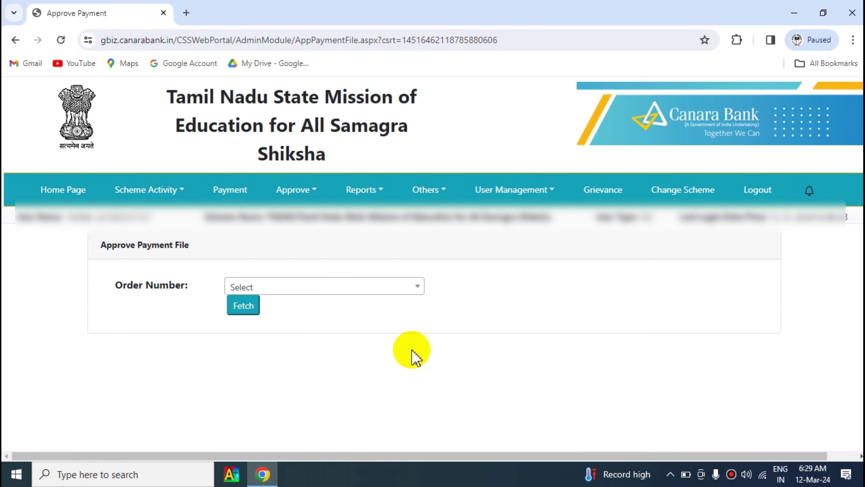
pyautogui.click(415, 289)
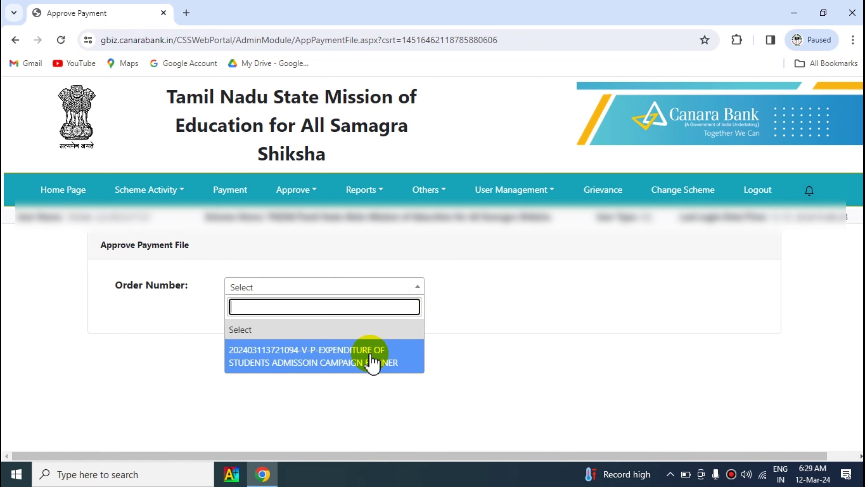
pyautogui.click(373, 363)
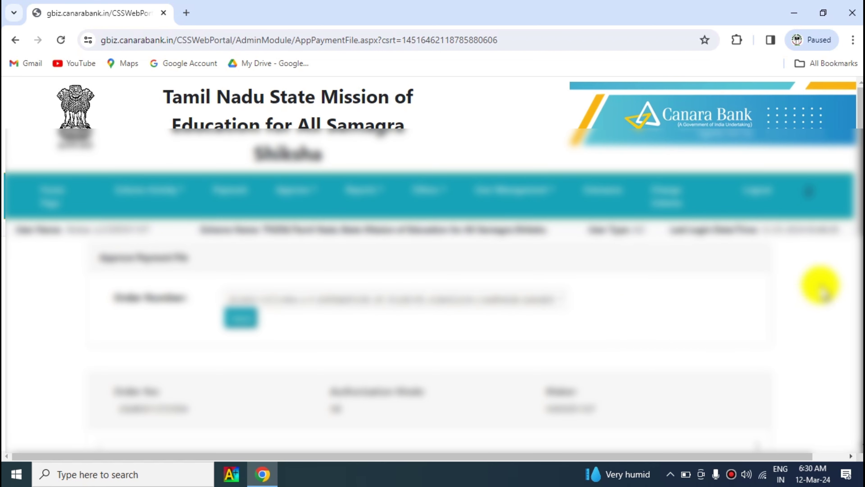
pyautogui.scroll(-6, 857, 226)
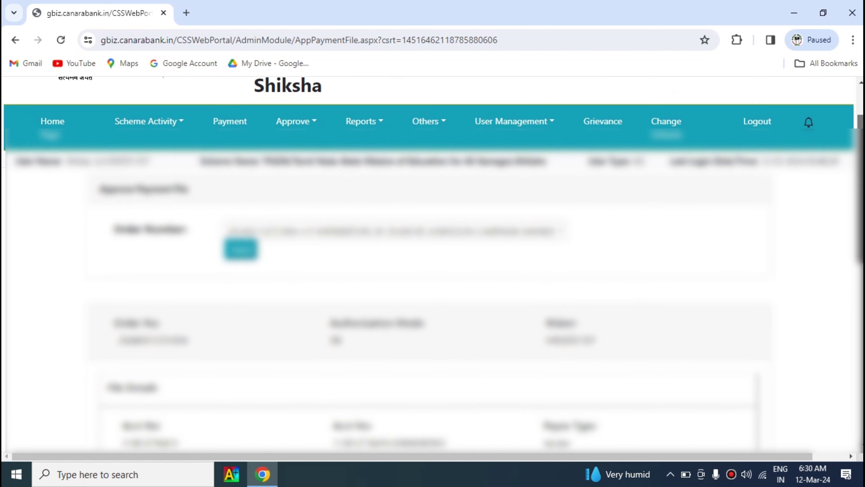
pyautogui.scroll(-2, 857, 227)
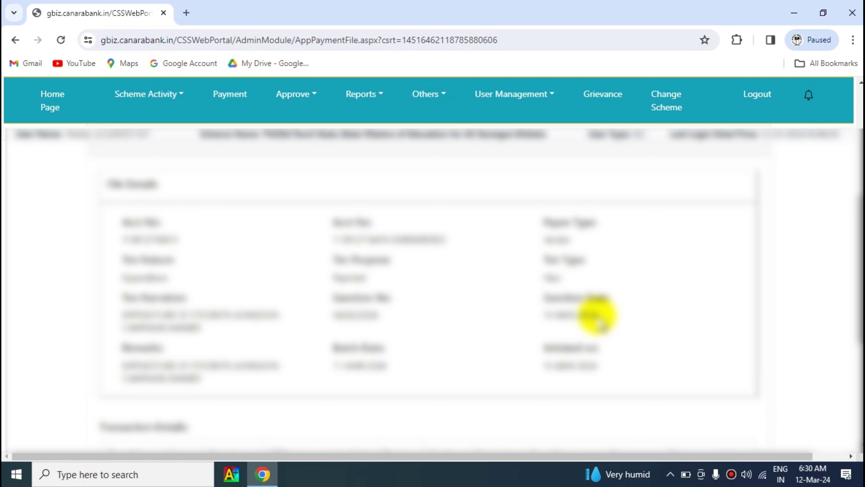
pyautogui.moveTo(860, 290); pyautogui.dragTo(860, 359)
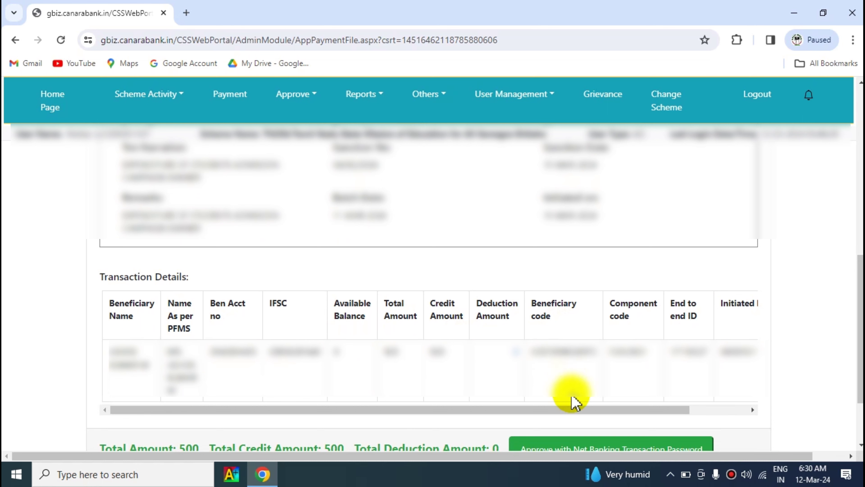
pyautogui.moveTo(573, 409); pyautogui.dragTo(667, 408)
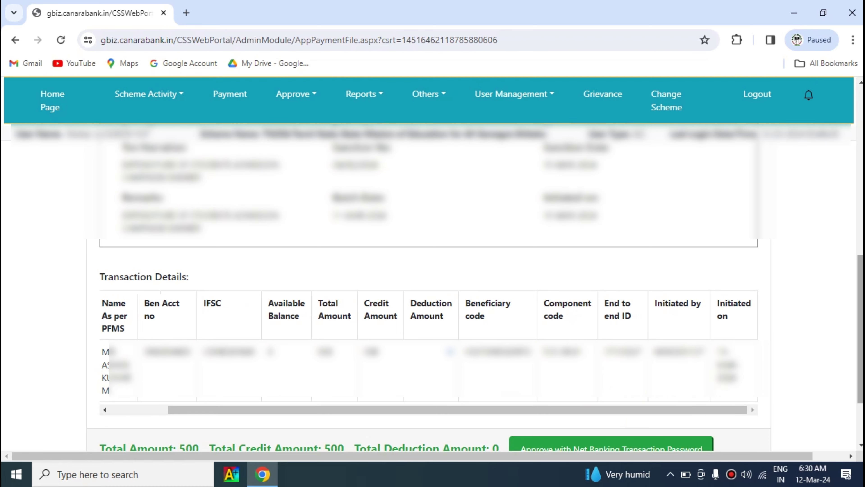
pyautogui.scroll(-3, 432, 283)
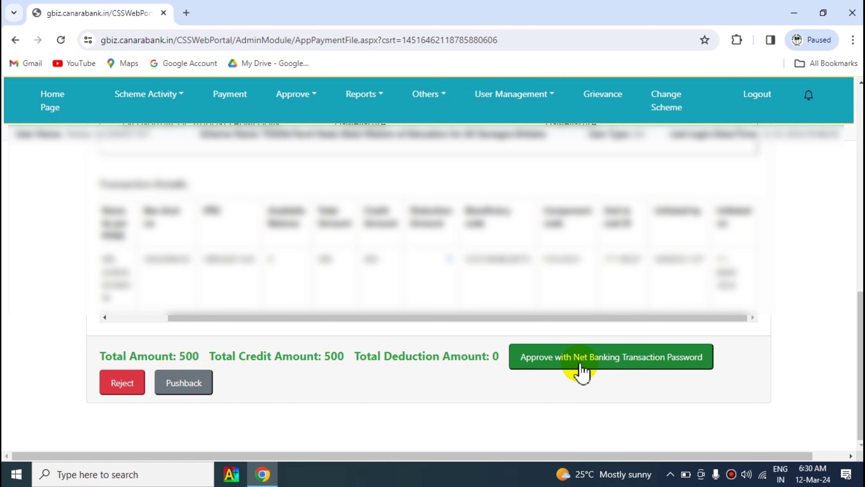
# Approve the 500 campaign-banner payment file via the Net Banking transaction password and acknowledge the success alert
pyautogui.click(606, 369)
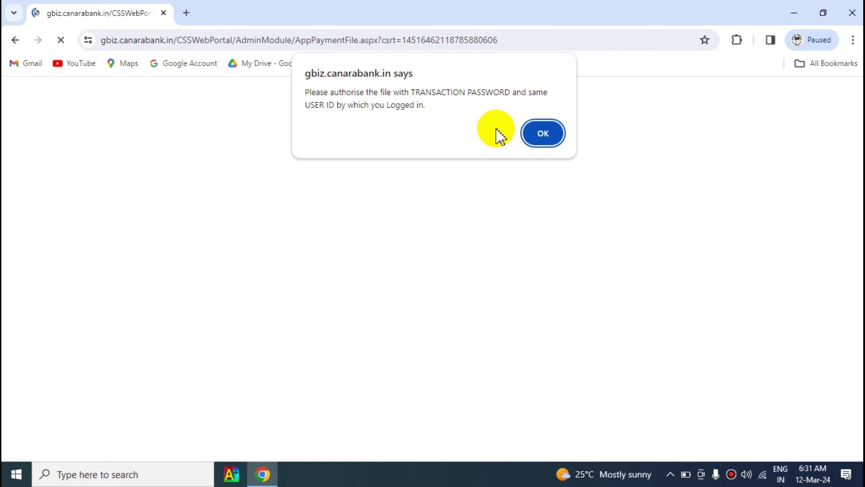
pyautogui.click(543, 137)
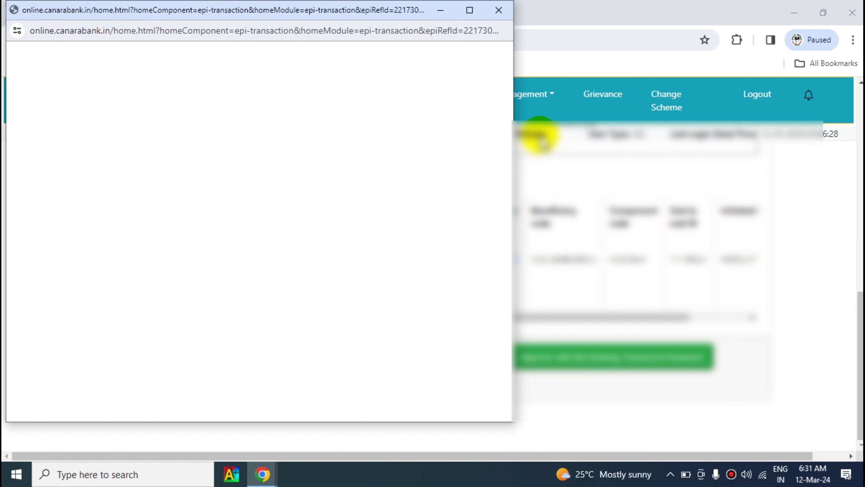
pyautogui.click(470, 11)
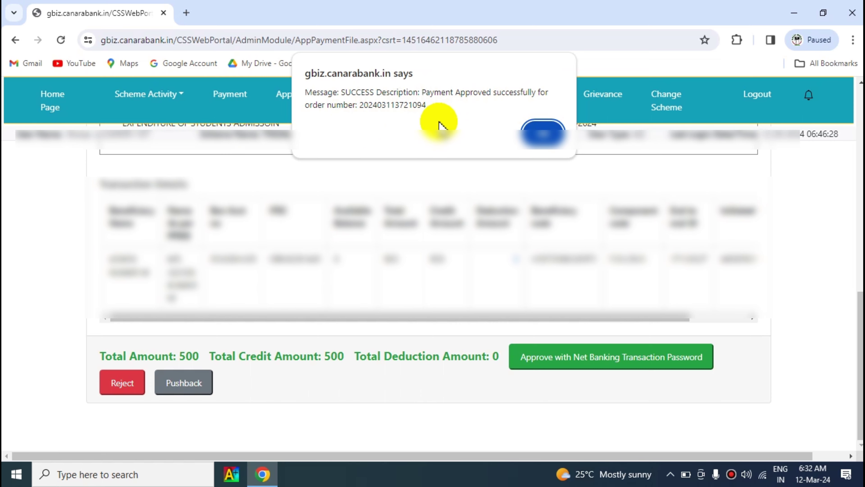
pyautogui.click(542, 138)
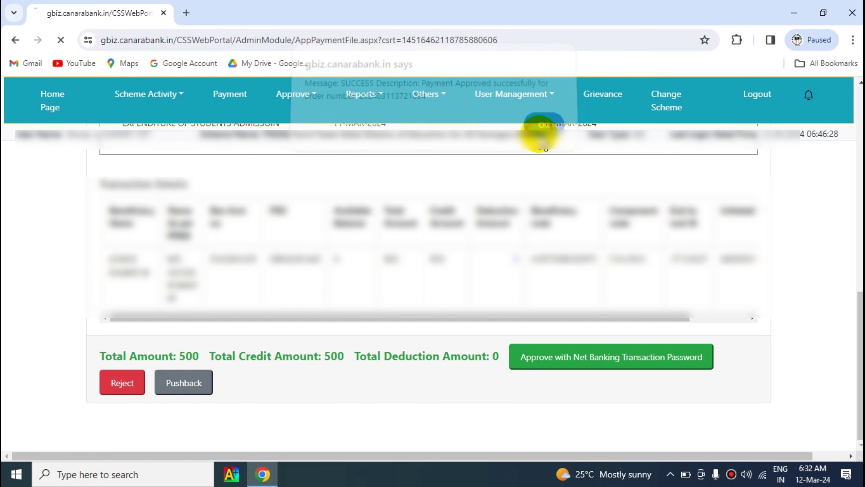